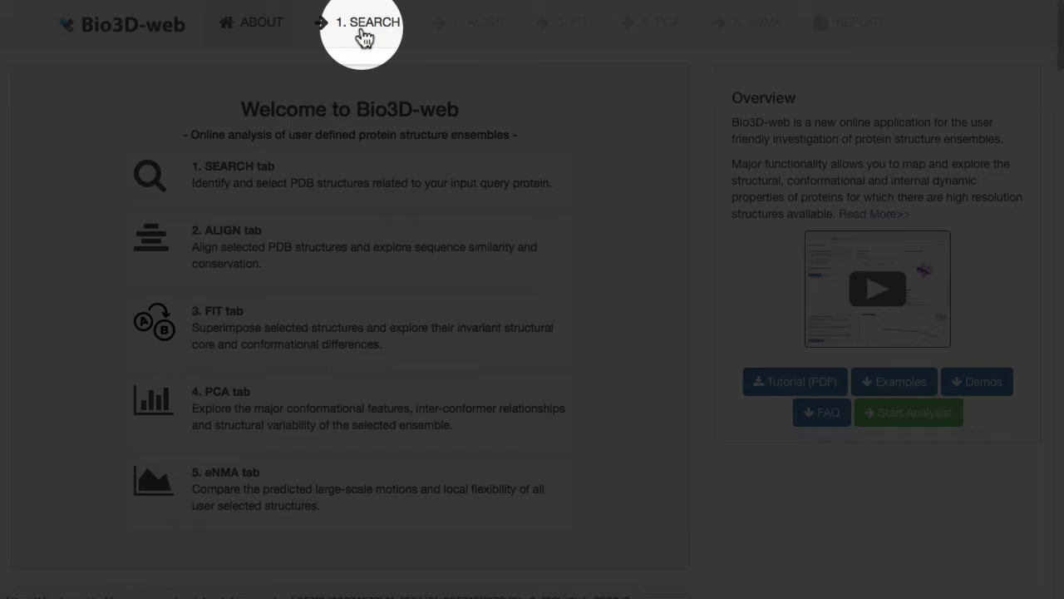
Go to the 1. SEARCH step and read the Structure Search overview for the 1AKE example.
click(363, 36)
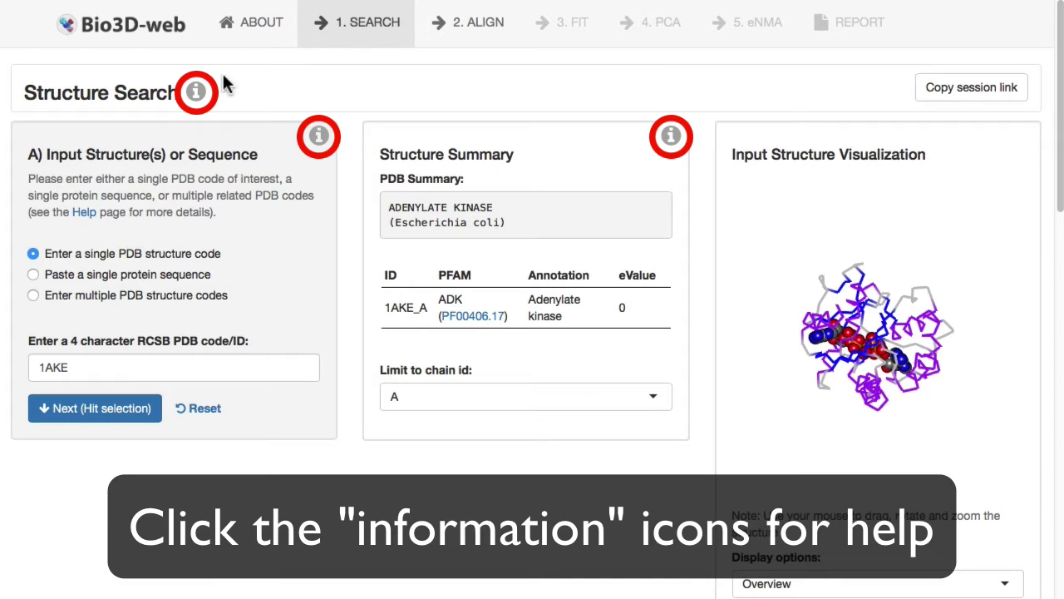
click(195, 92)
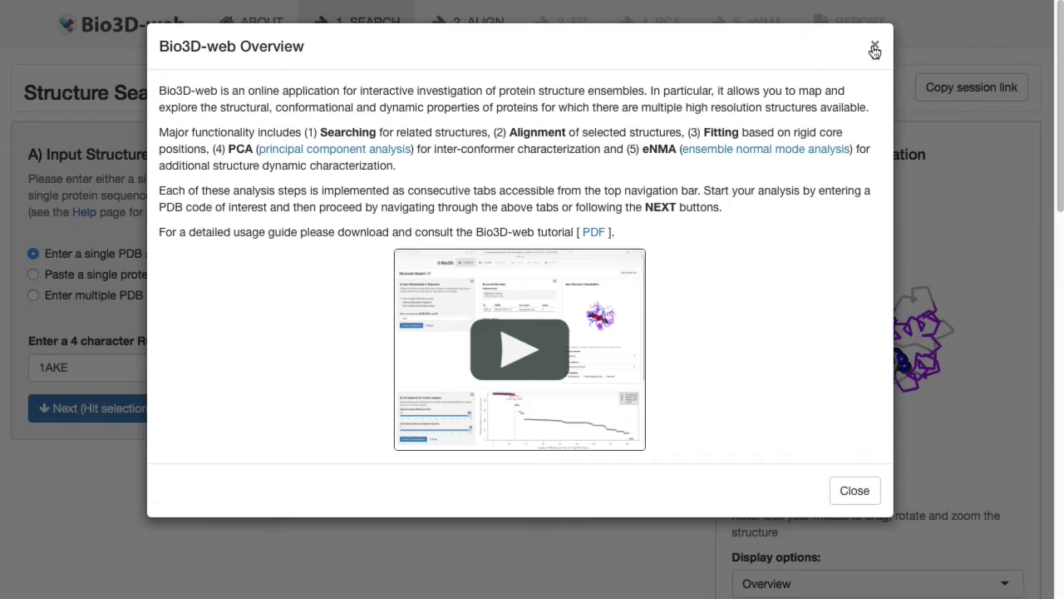
click(875, 48)
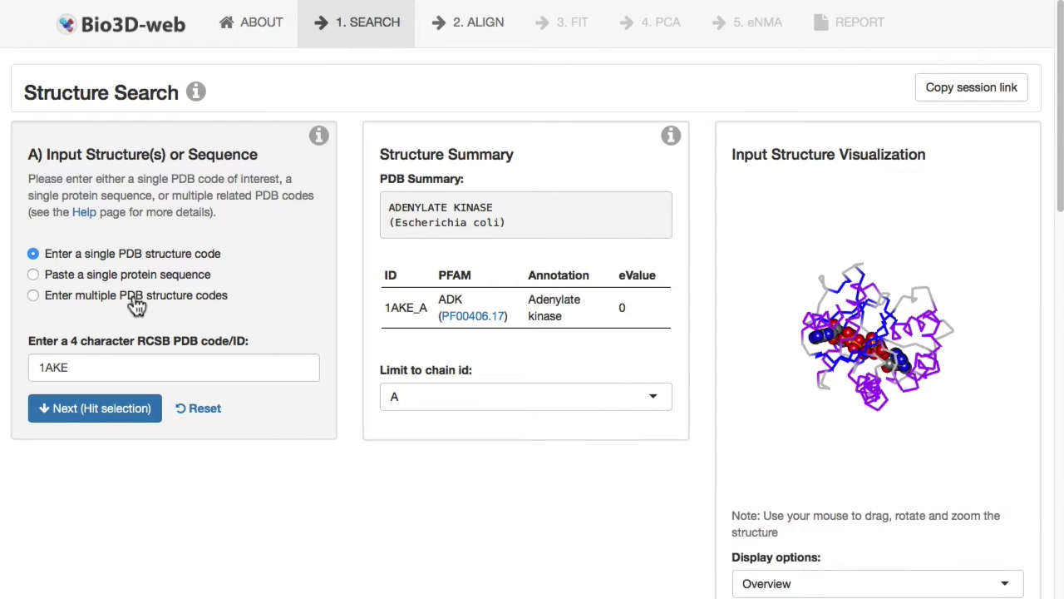
Replace 1AKE with 4q21 as the query PDB code and rotate the loaded structure.
drag(122, 370, 26, 362)
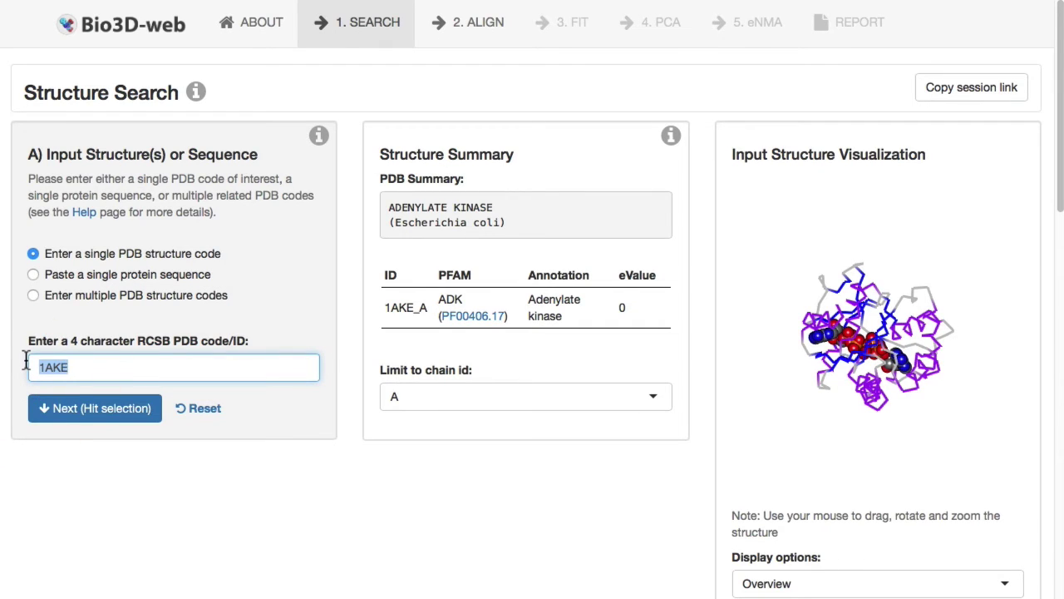
text(4q21)
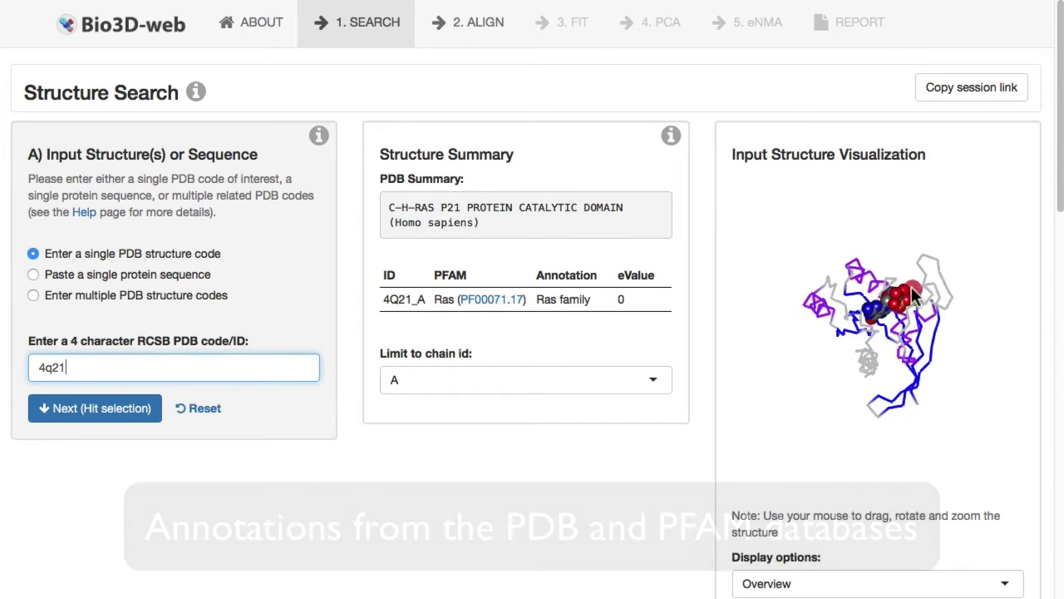
drag(840, 366, 865, 377)
scroll(864, 370, up, 5)
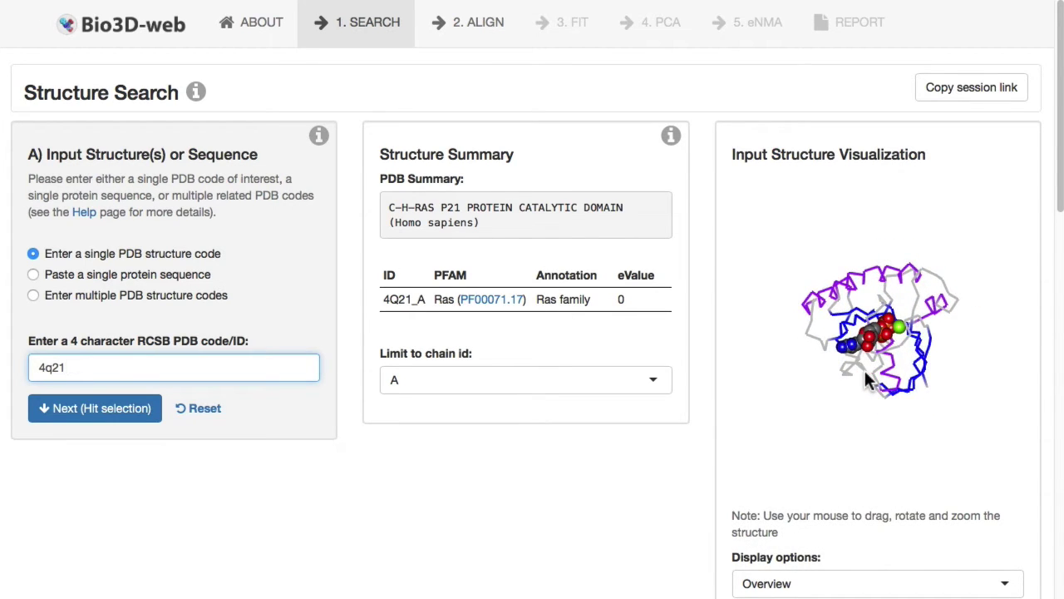
scroll(865, 370, down, 4)
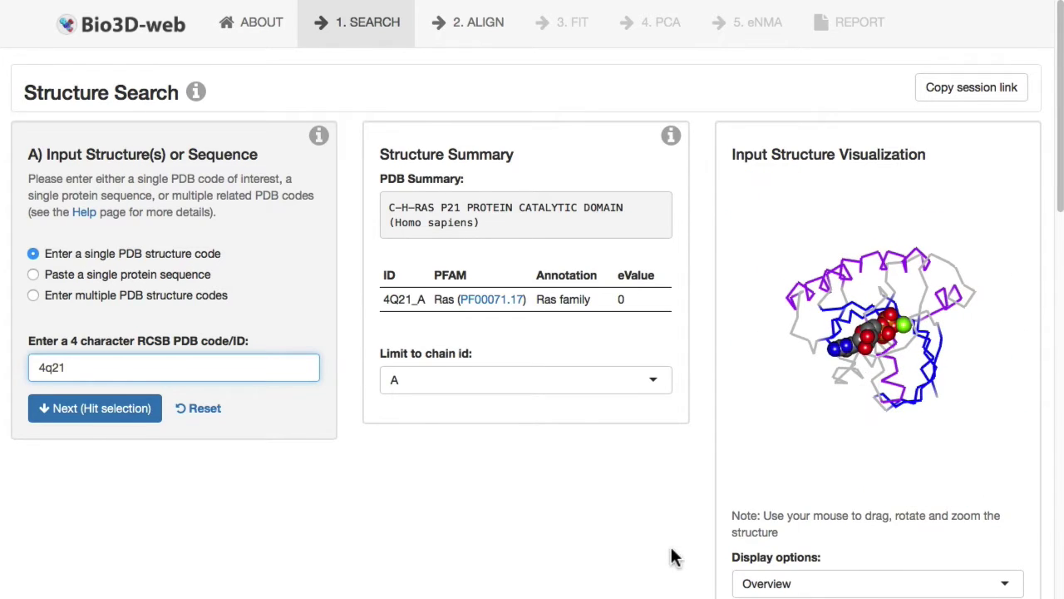
scroll(672, 553, down, 3)
Display 4Q21 as all atoms coloured by residue index, then rotate the view.
click(819, 539)
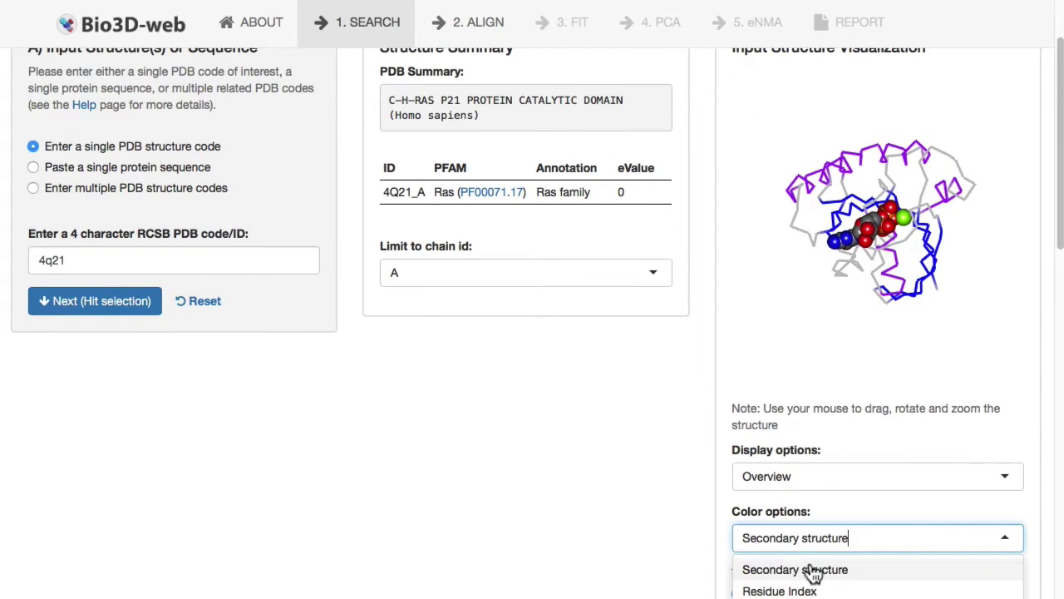
click(811, 590)
click(811, 482)
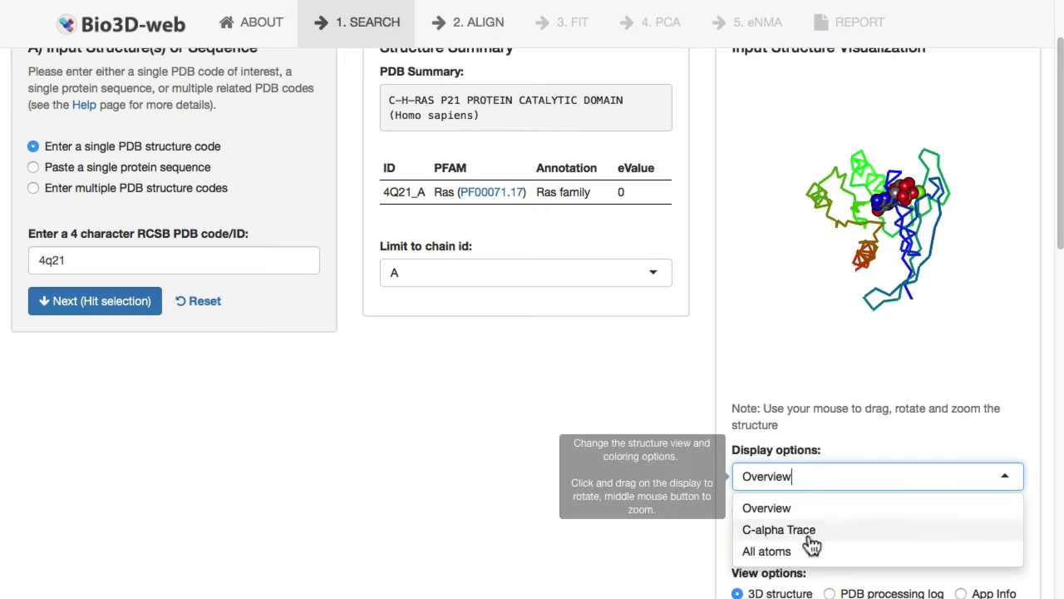
click(813, 559)
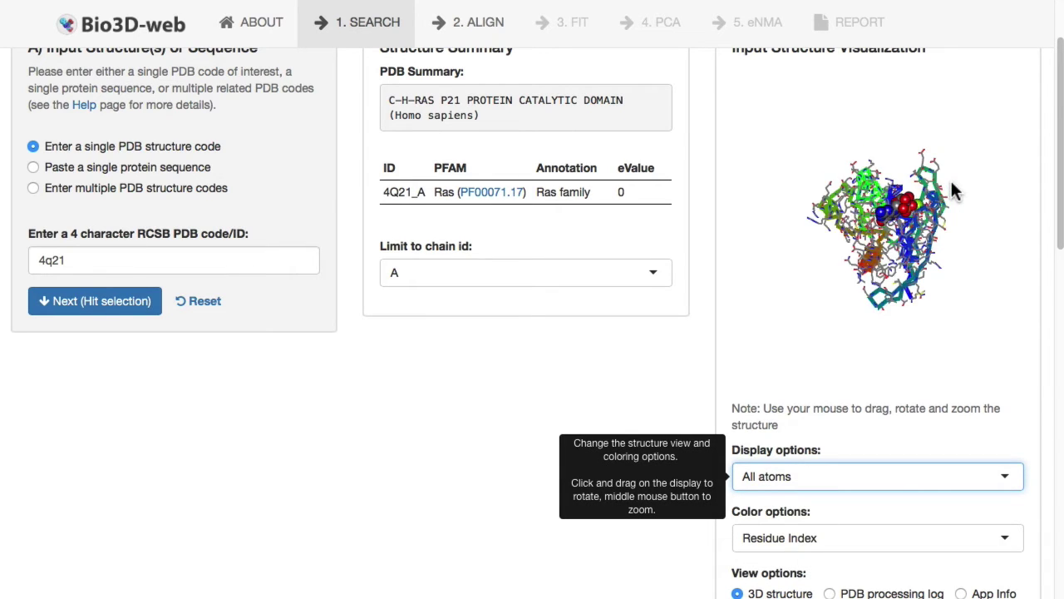
drag(950, 178, 851, 297)
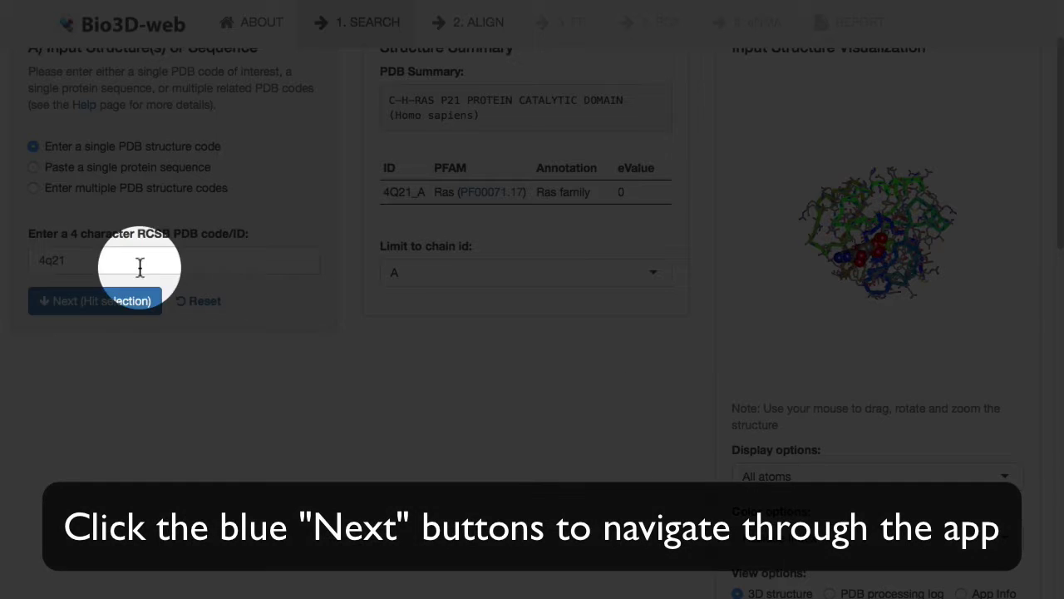
Run the similarity search for 4Q21 and browse the BitScore hit plot and hit table.
click(93, 303)
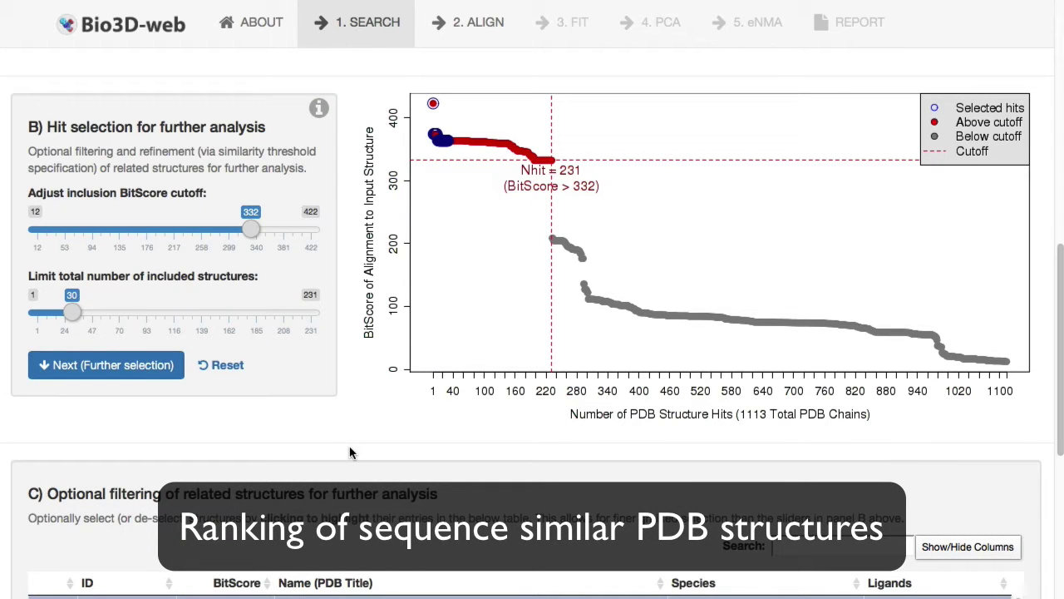
scroll(399, 461, down, 3)
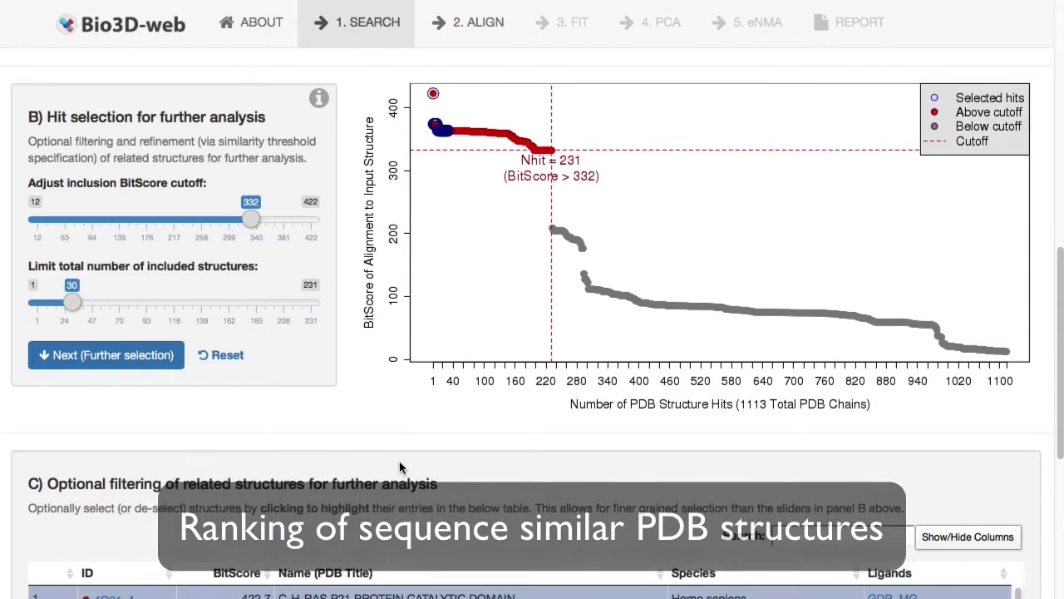
scroll(399, 465, down, 5)
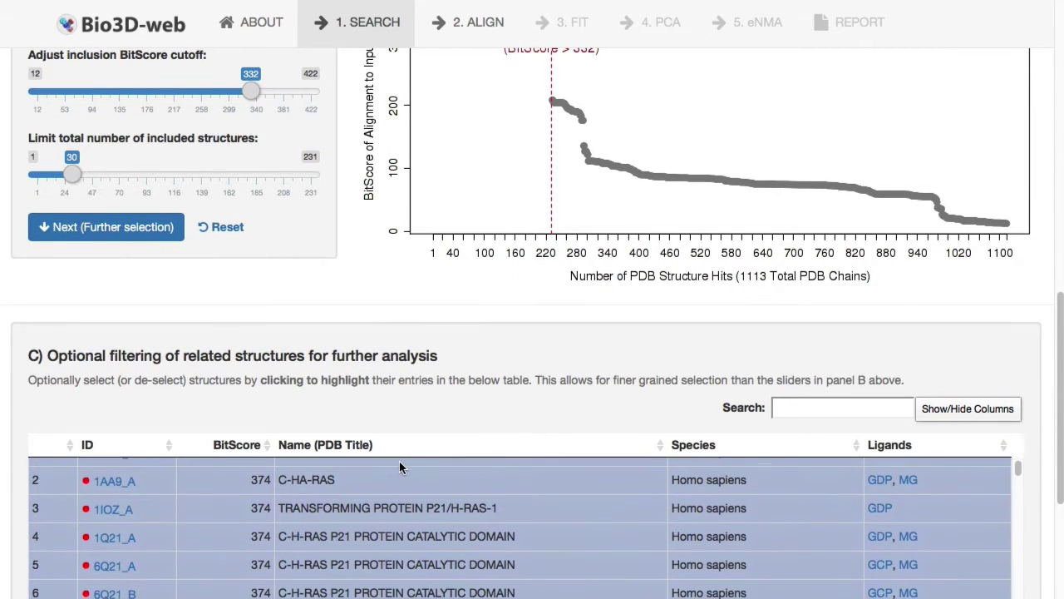
scroll(399, 461, up, 4)
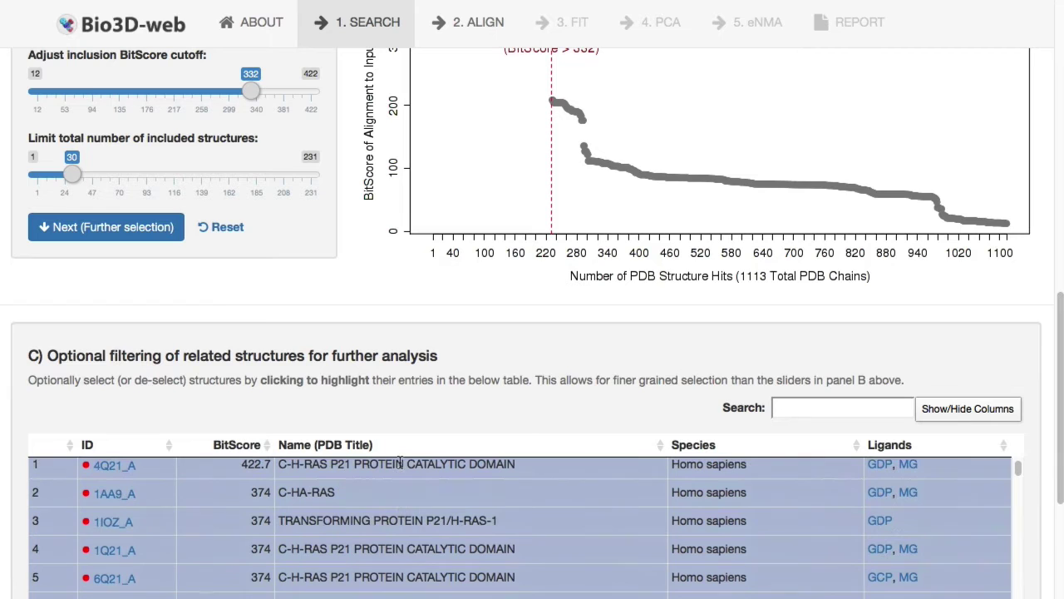
scroll(427, 354, up, 1)
scroll(426, 355, up, 2)
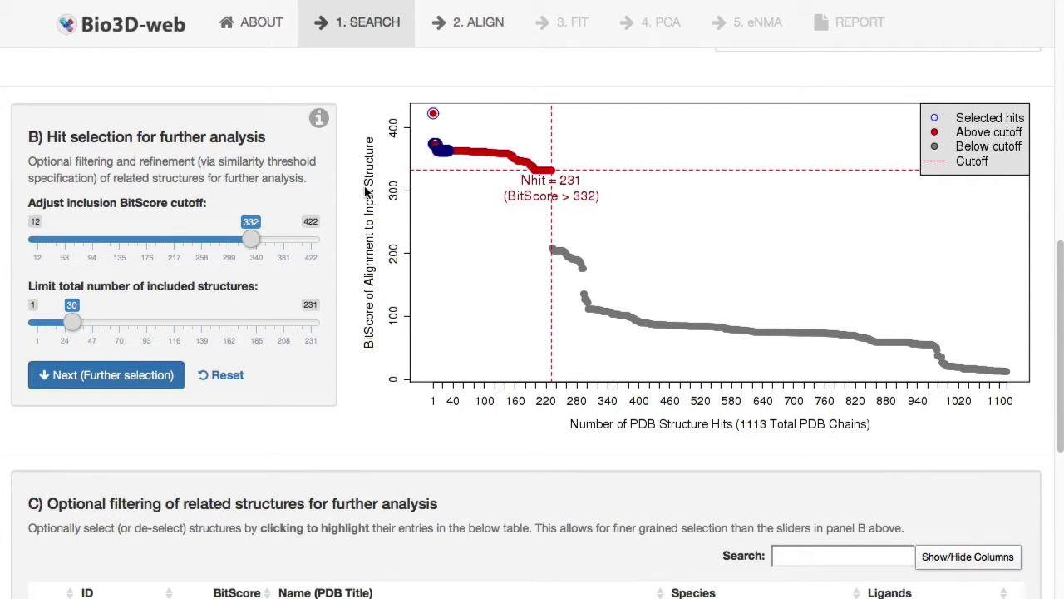
Accept the hit cutoff and add Method and Resolution (A) columns to the hit table.
click(94, 379)
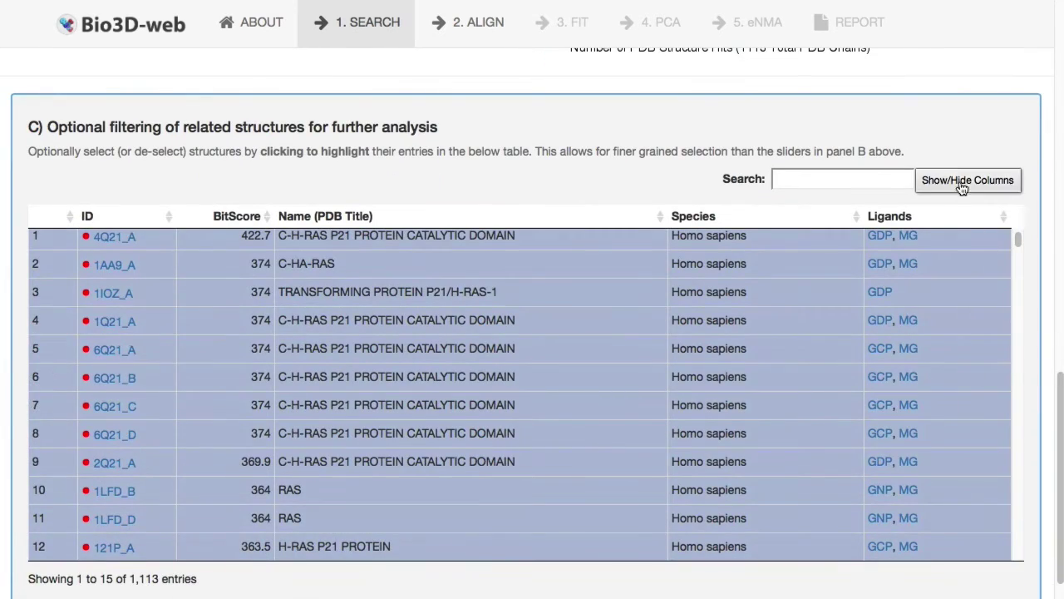
click(957, 177)
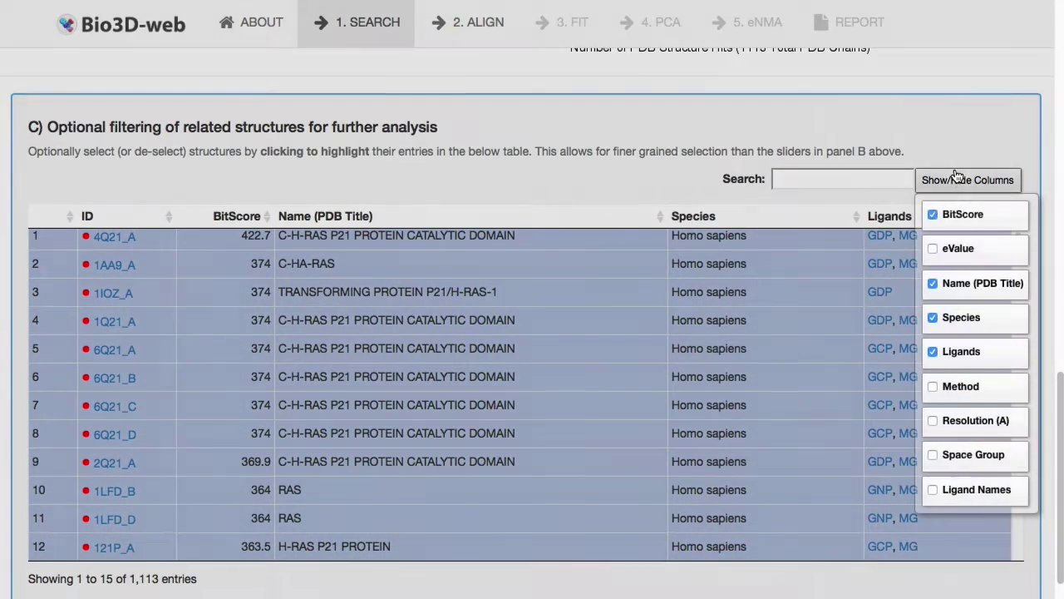
click(952, 386)
click(948, 424)
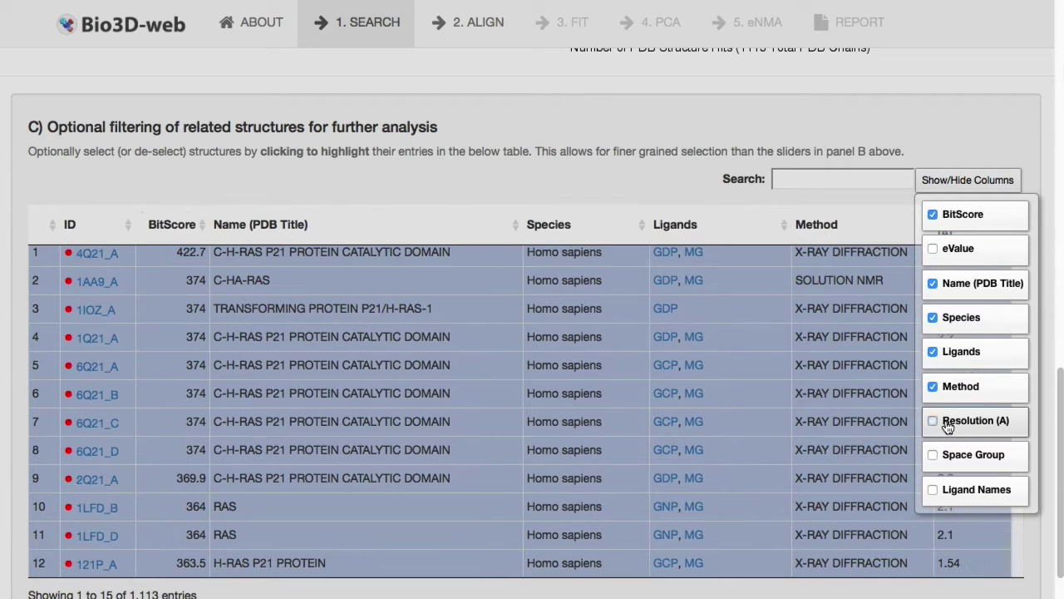
click(645, 187)
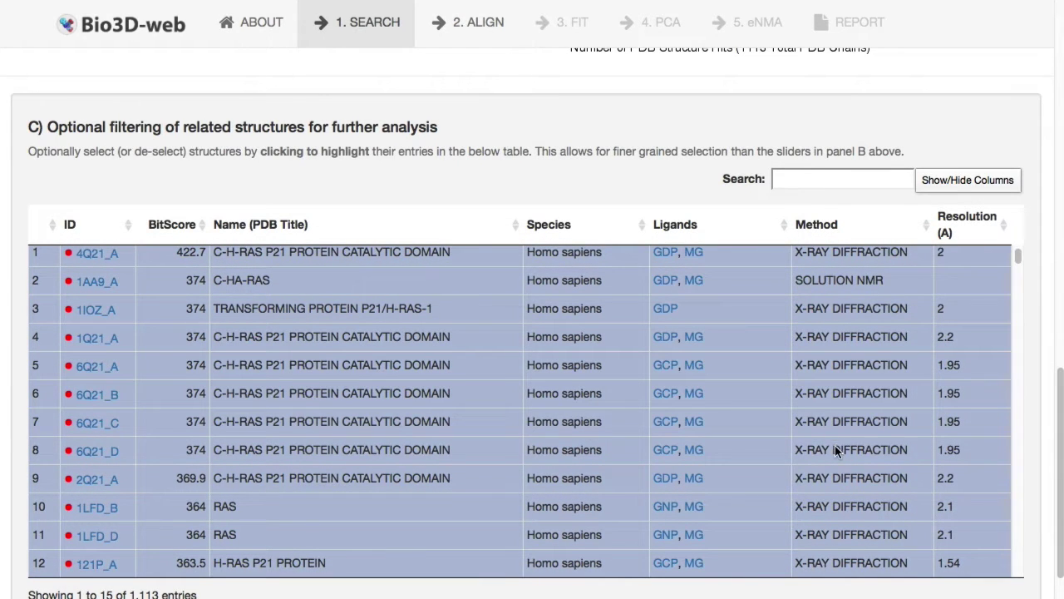
Toggle hits 6Q21_C and 6Q21_D off and back on, then align the selected structures.
click(594, 450)
click(577, 421)
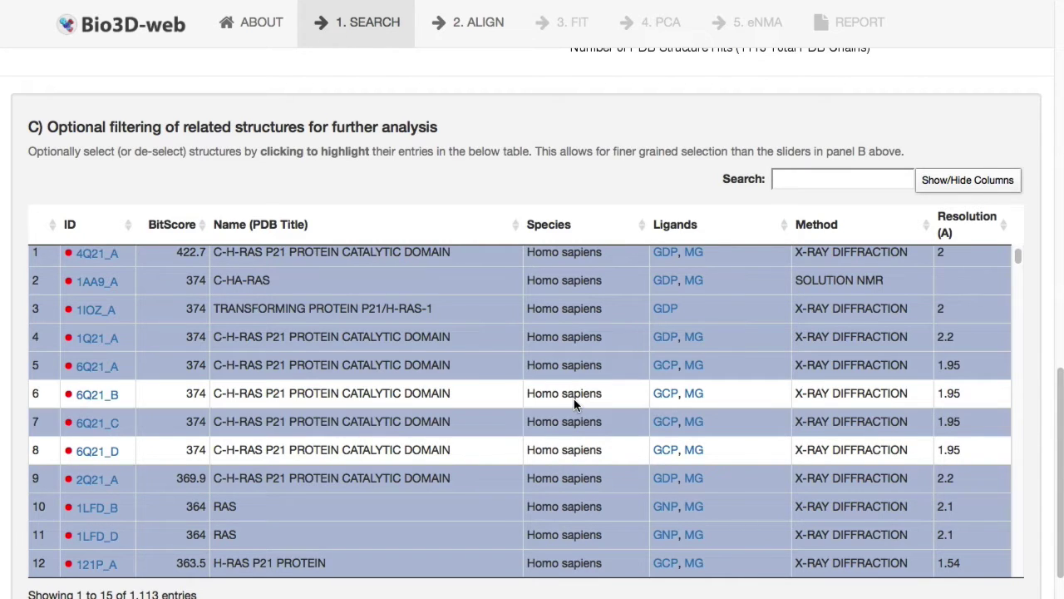
click(574, 411)
click(573, 454)
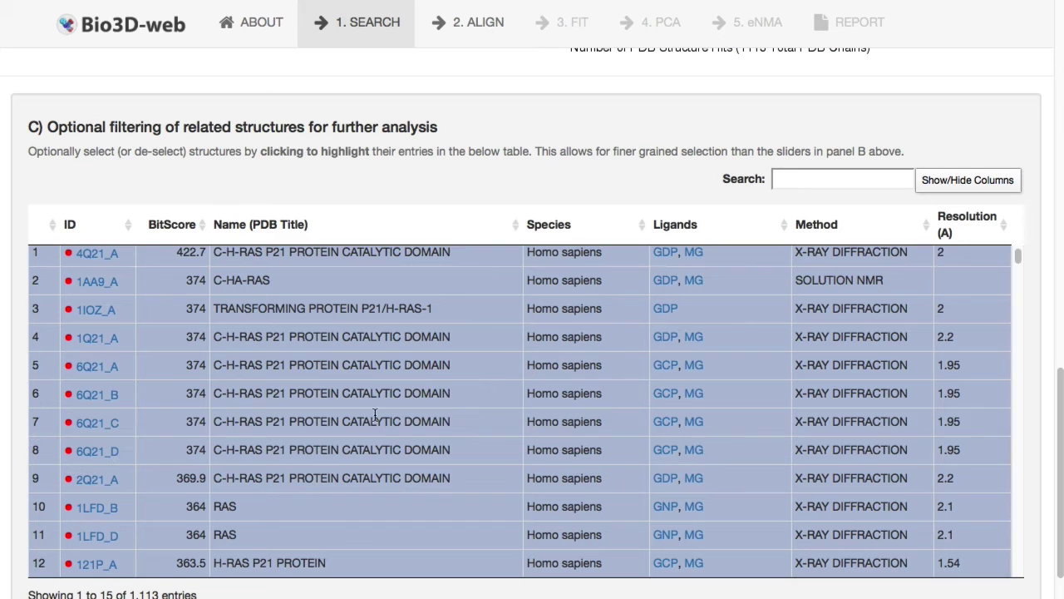
scroll(532, 374, down, 2)
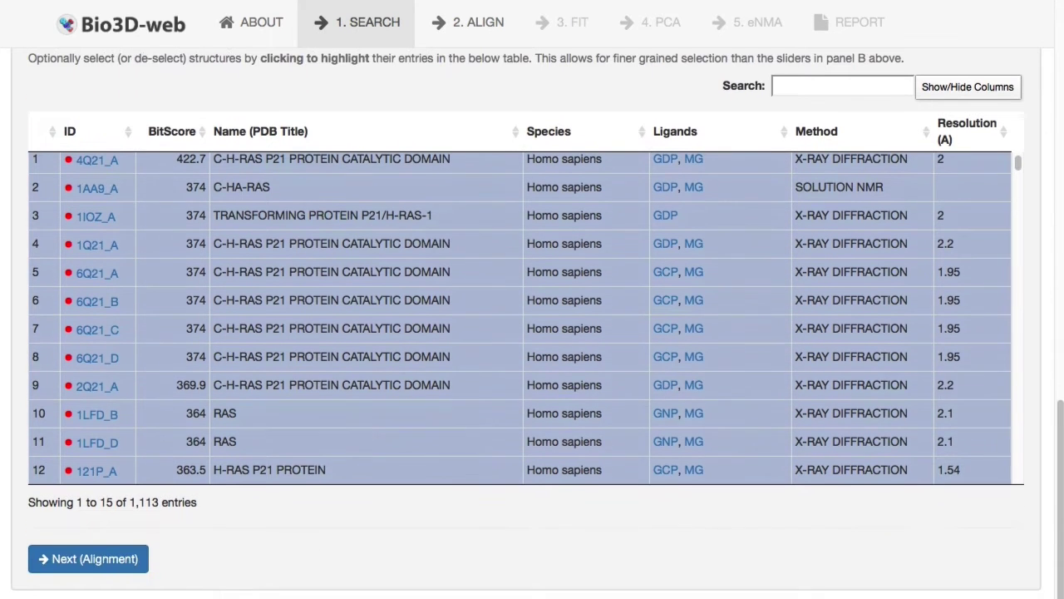
click(67, 559)
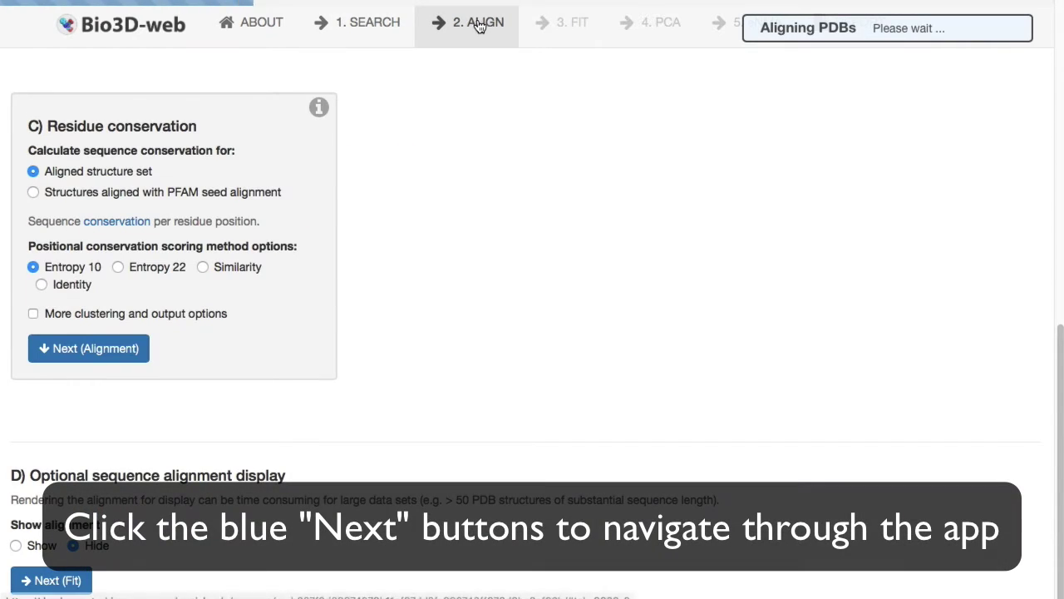
View the alignment summary on the 2. ALIGN tab: 30 sequences, 171 positions.
click(483, 28)
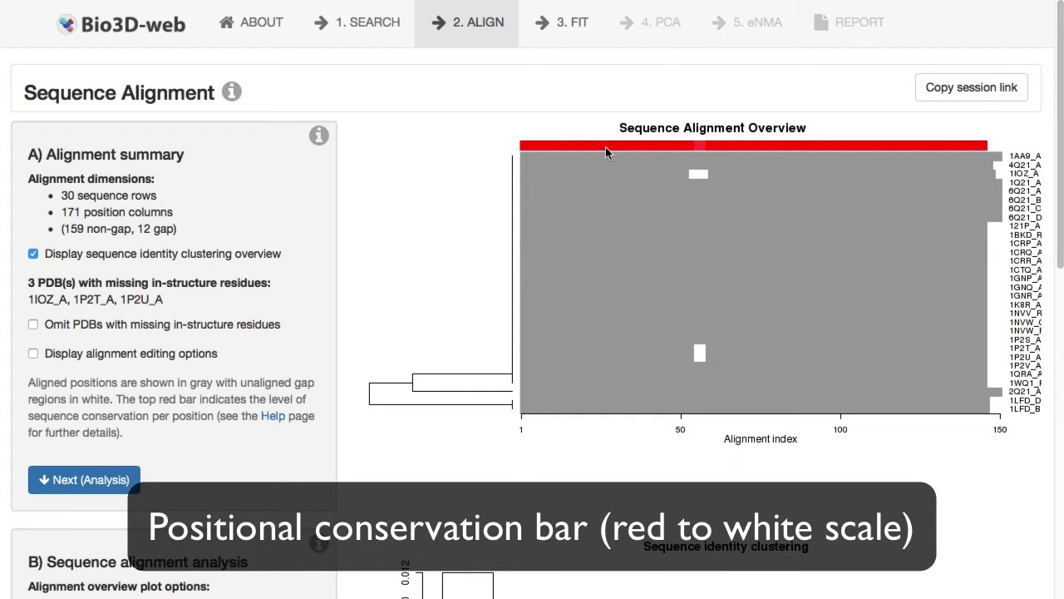
View sequence identity clustering as heatmap and dendrogram, then continue to residue conservation.
click(83, 488)
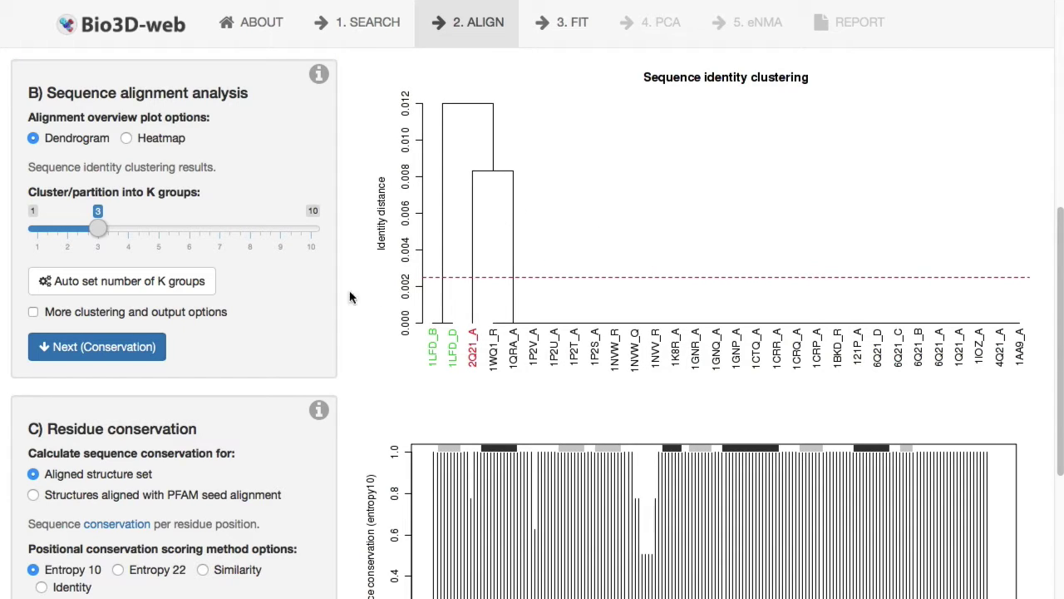
click(158, 143)
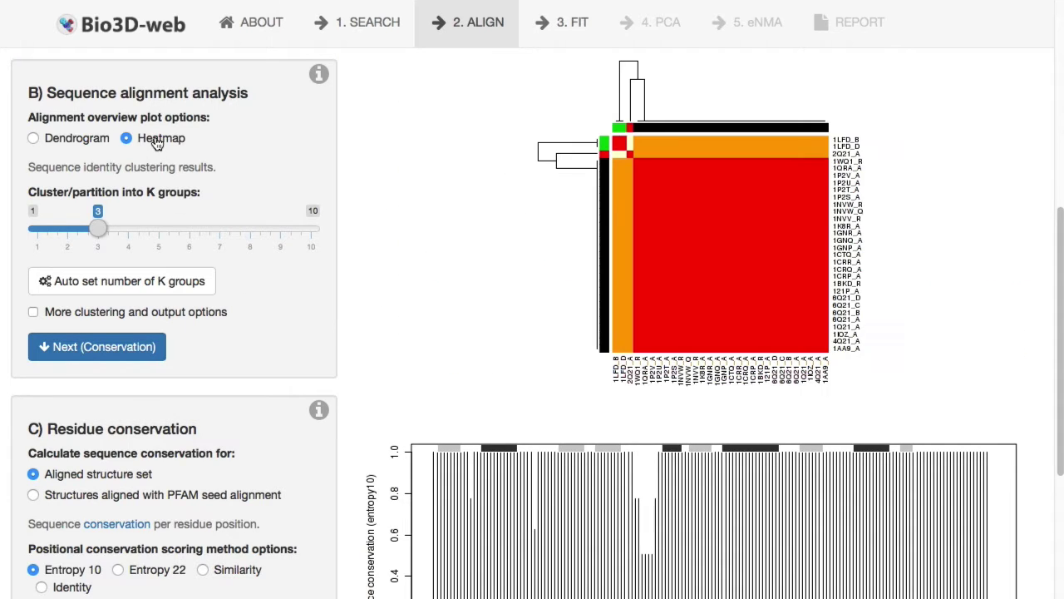
click(95, 139)
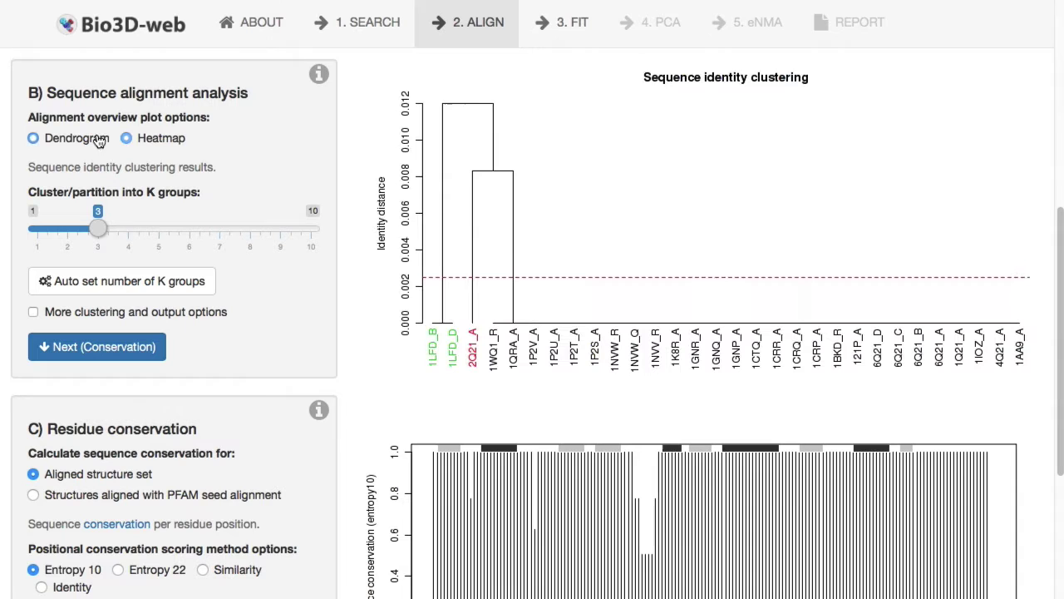
click(98, 346)
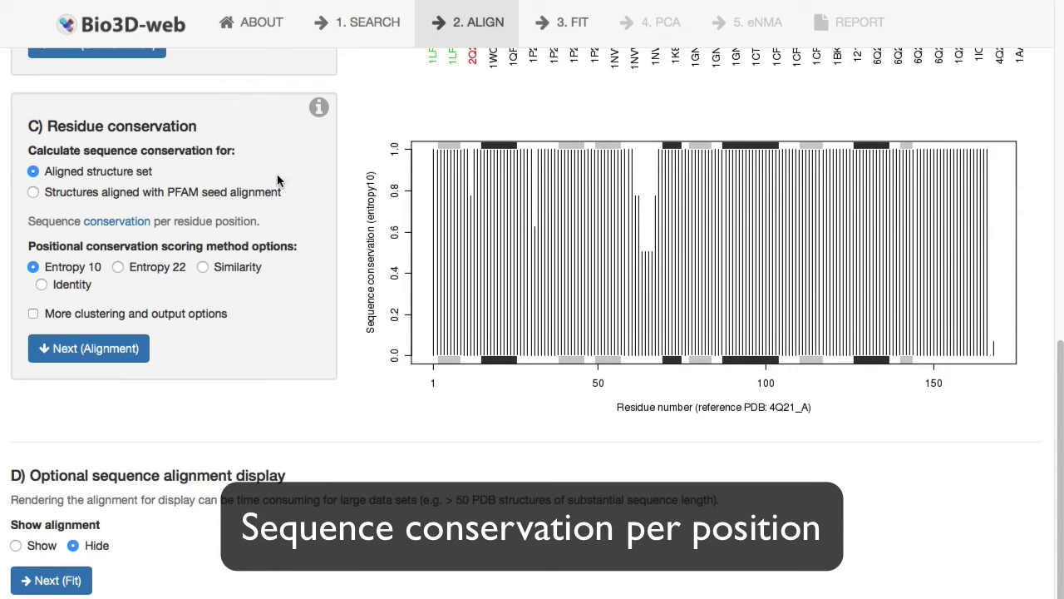
Compute conservation from the PFAM seed alignment and display the full sequence alignment.
click(138, 192)
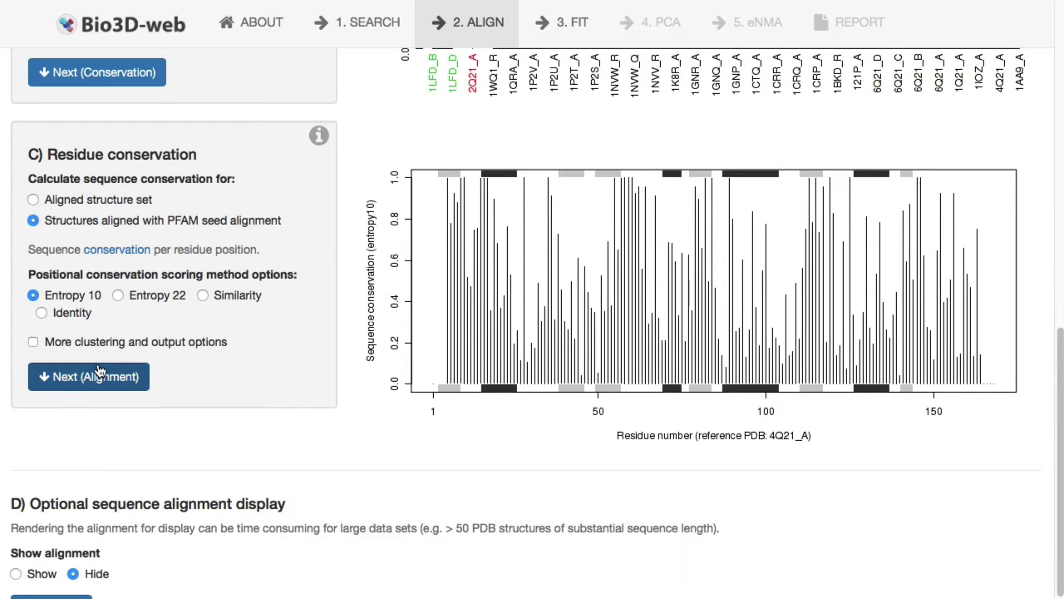
scroll(75, 466, down, 1)
click(37, 547)
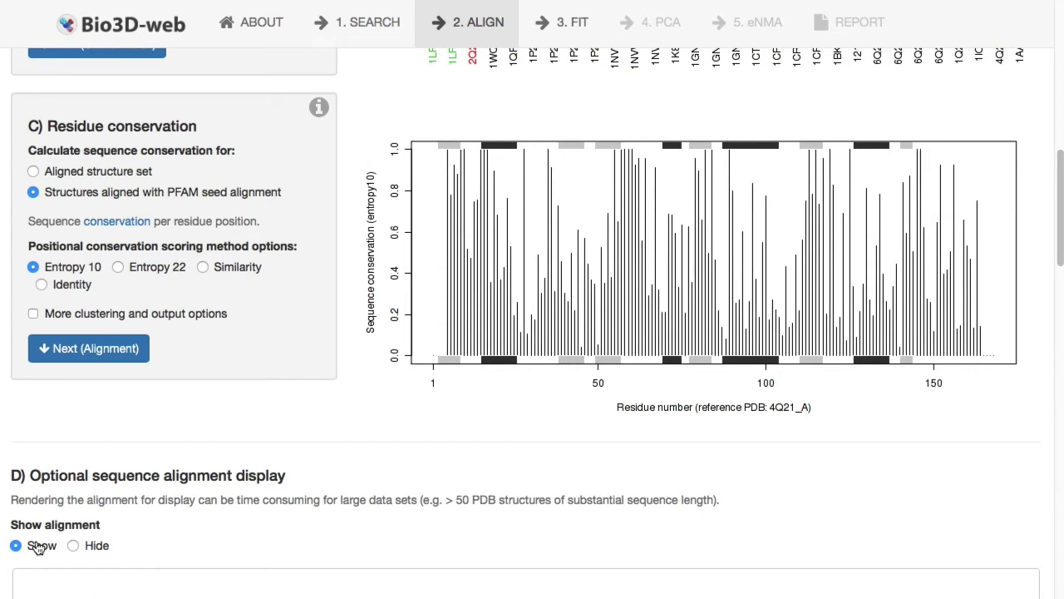
scroll(36, 547, down, 10)
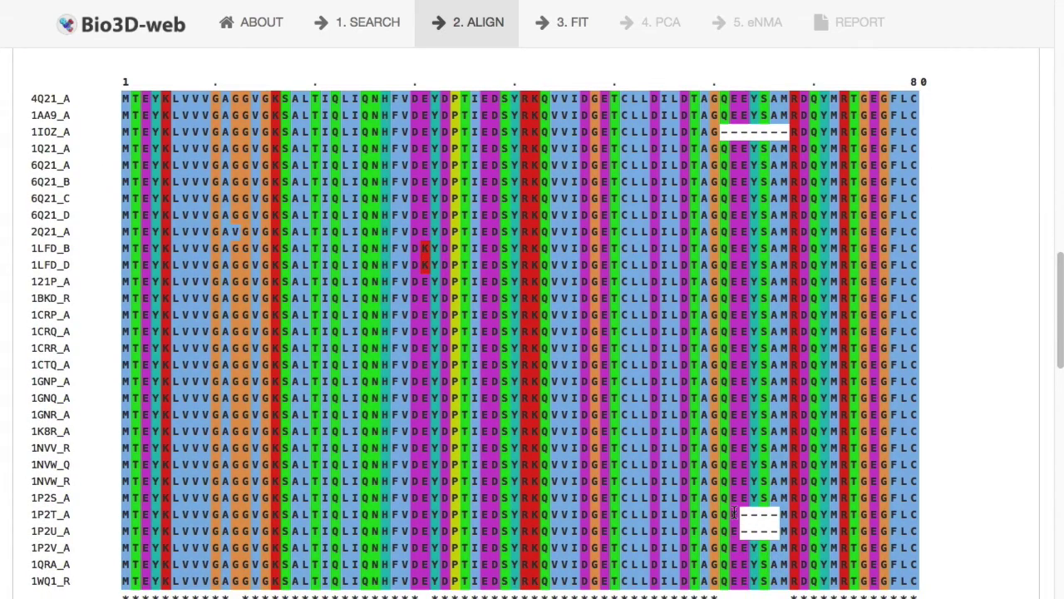
mouse_move(734, 513)
scroll(109, 210, down, 10)
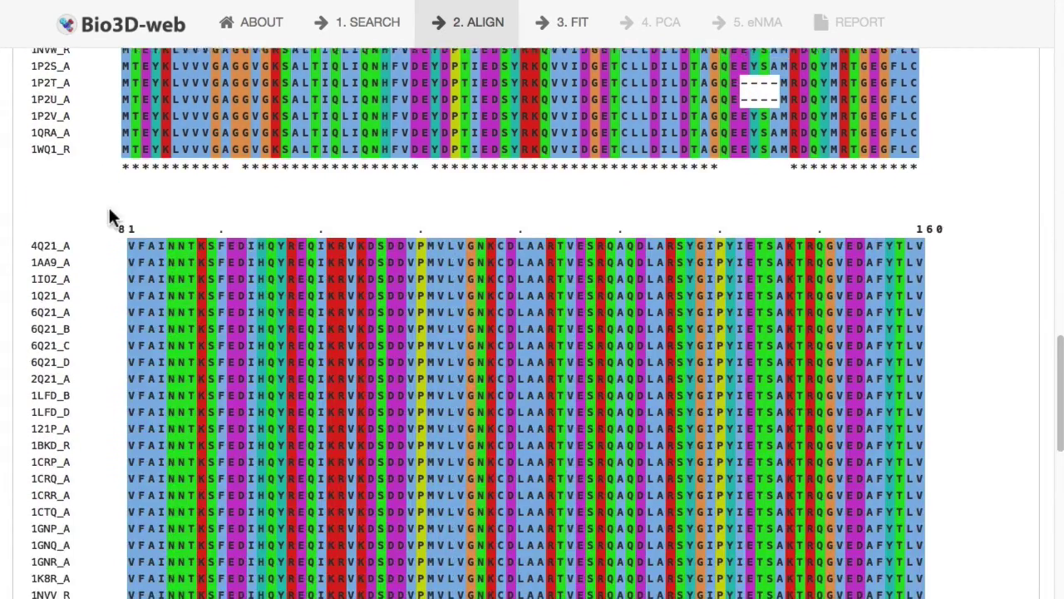
scroll(108, 215, up, 20)
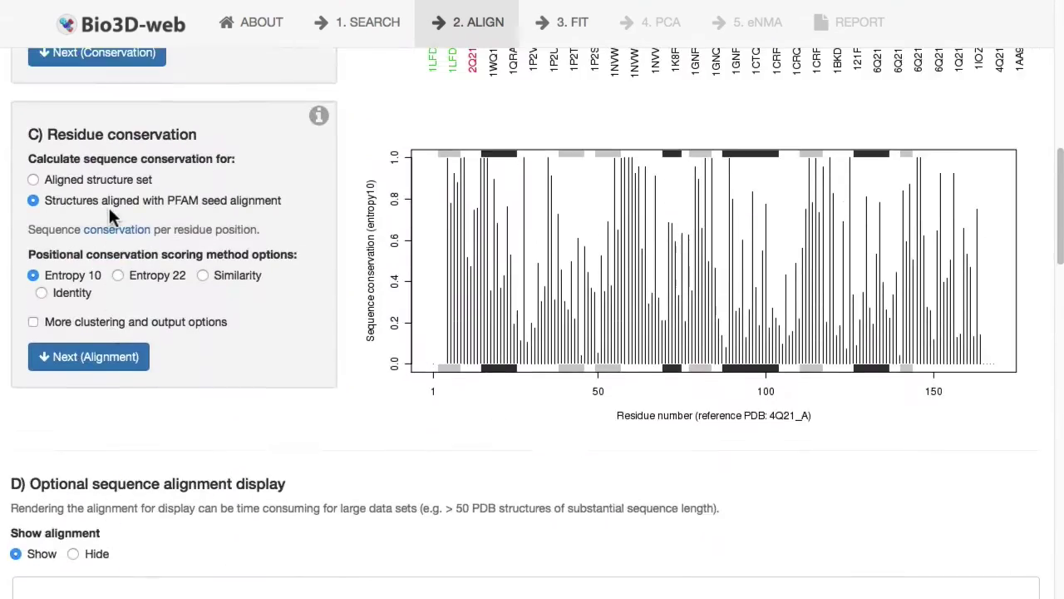
scroll(109, 215, up, 3)
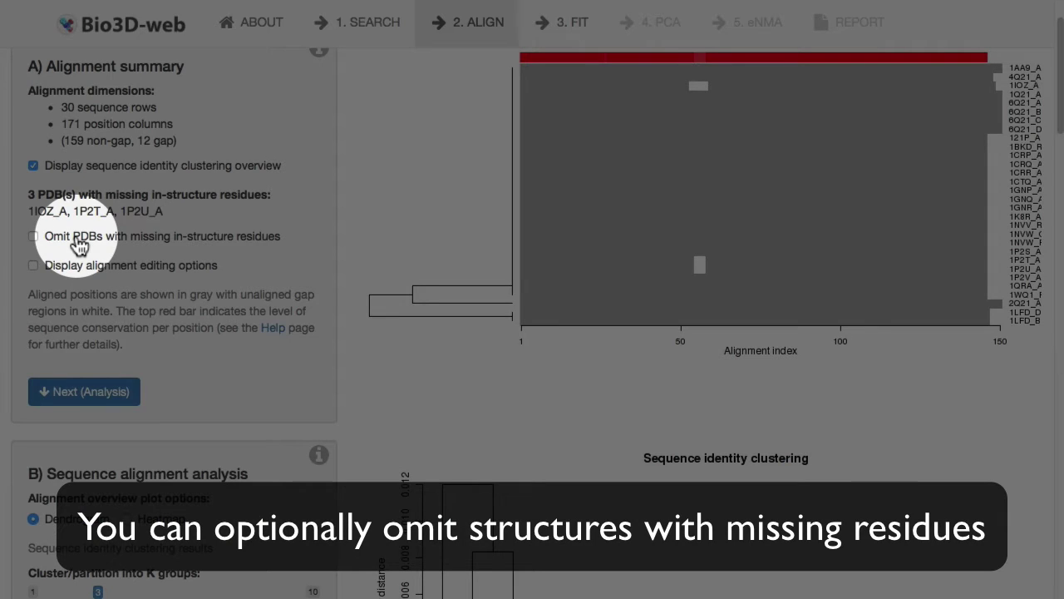
Omit PDBs with missing in-structure residues and move to the 3. FIT superposition step.
click(33, 237)
scroll(648, 185, up, 1)
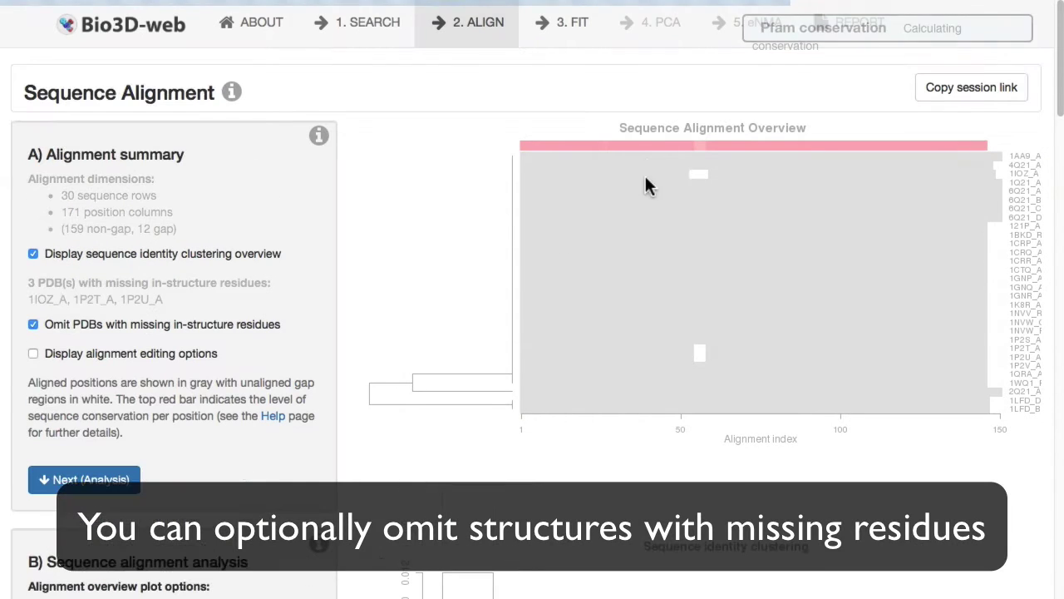
click(580, 25)
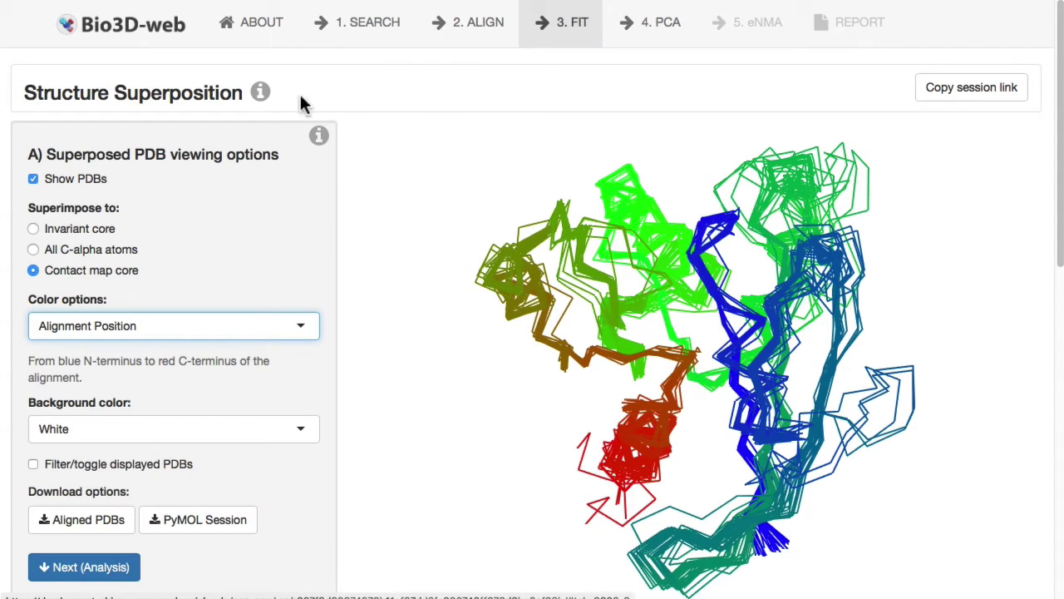
click(120, 260)
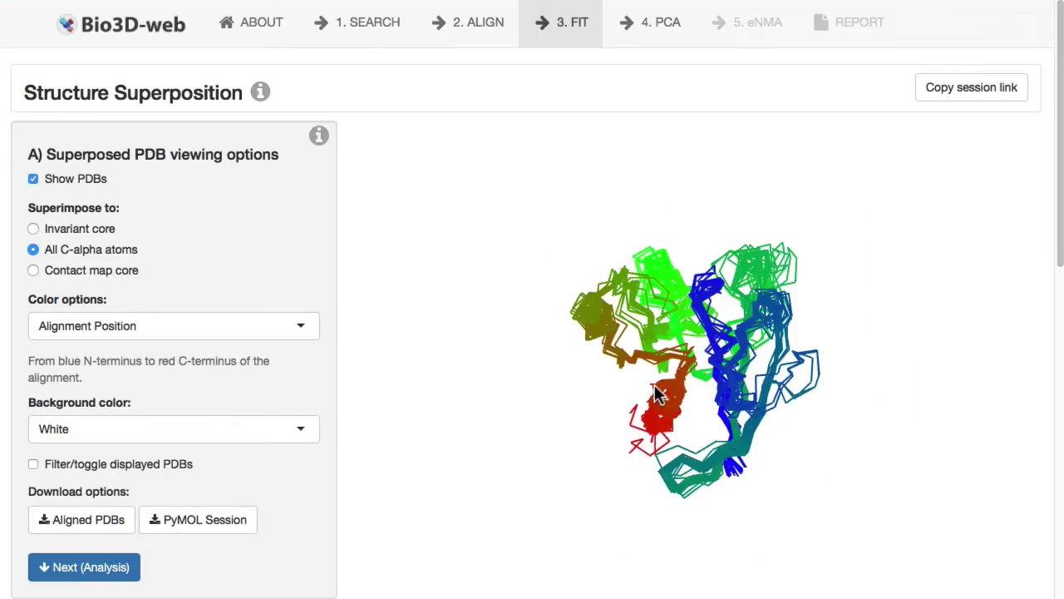
scroll(655, 384, up, 5)
drag(655, 385, 717, 283)
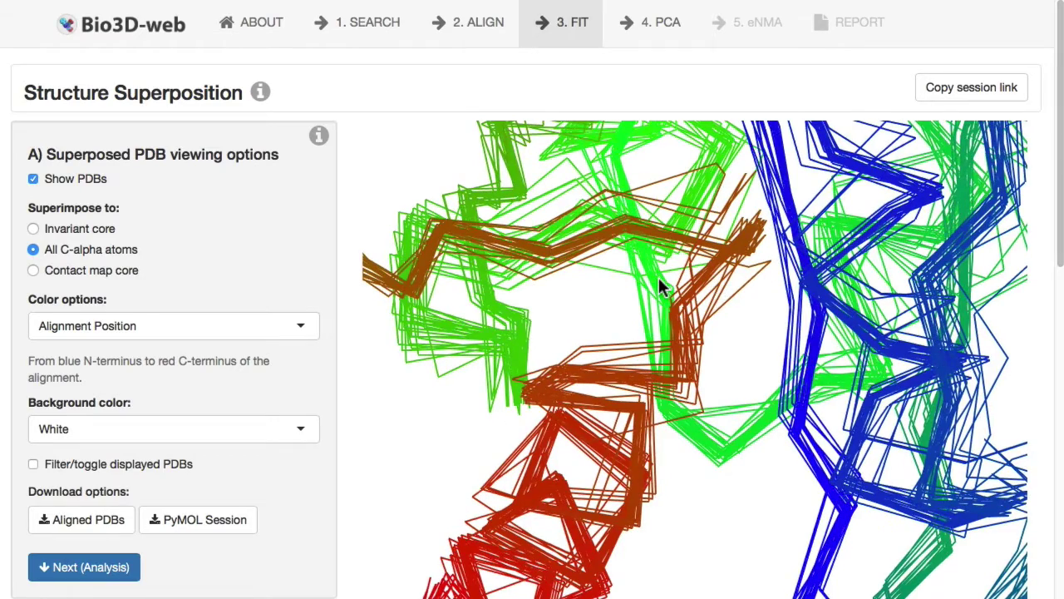
click(64, 275)
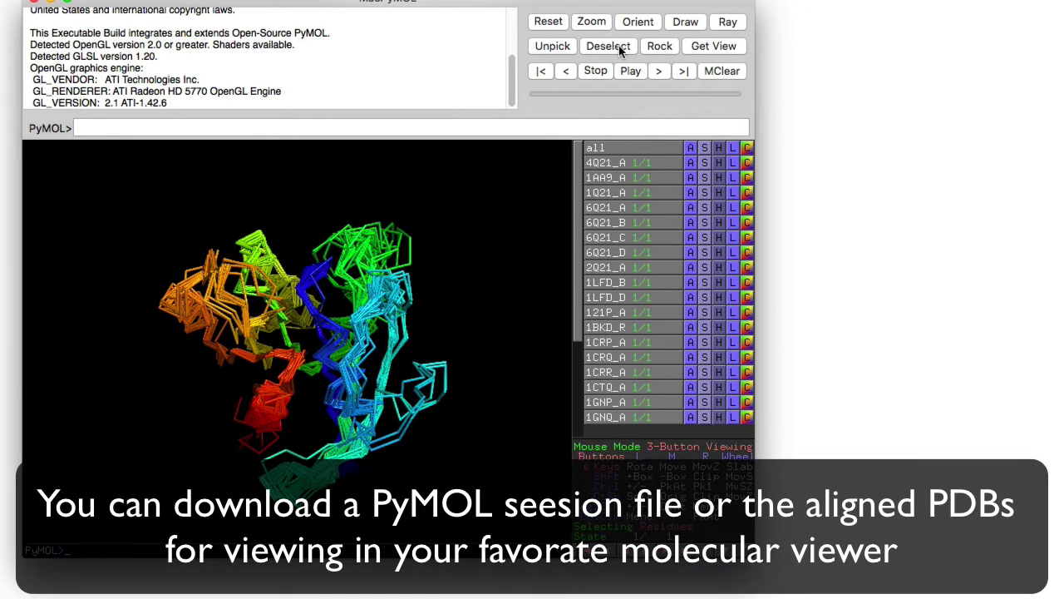
Rotate the aligned Ras structure ensemble in PyMOL to a new orientation.
drag(178, 273, 372, 364)
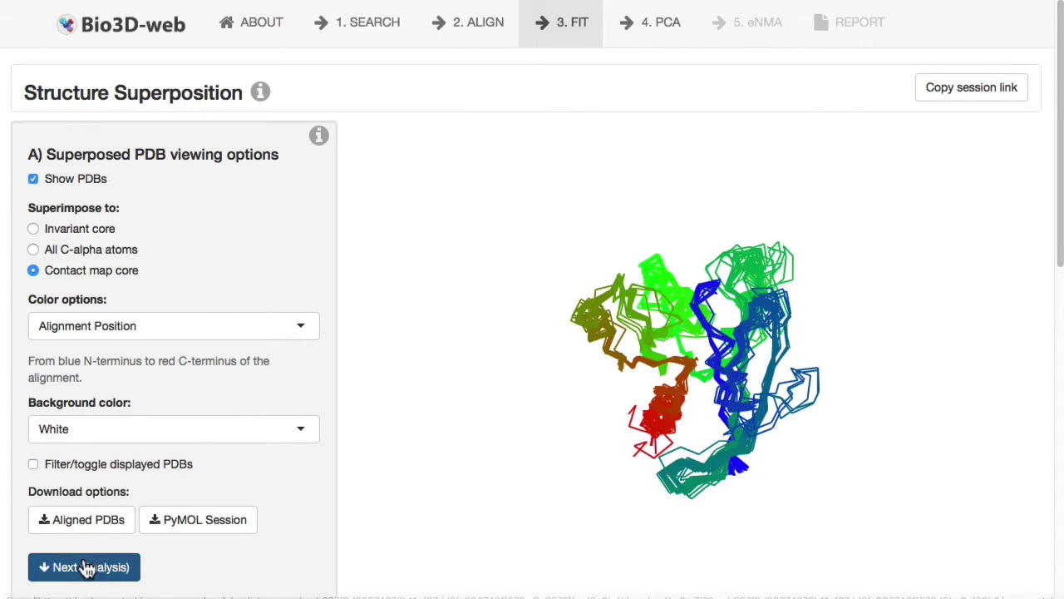
Open the RMSD analysis, try the RMSD Histogram plot, then return to RMSD Dendrogram.
click(87, 568)
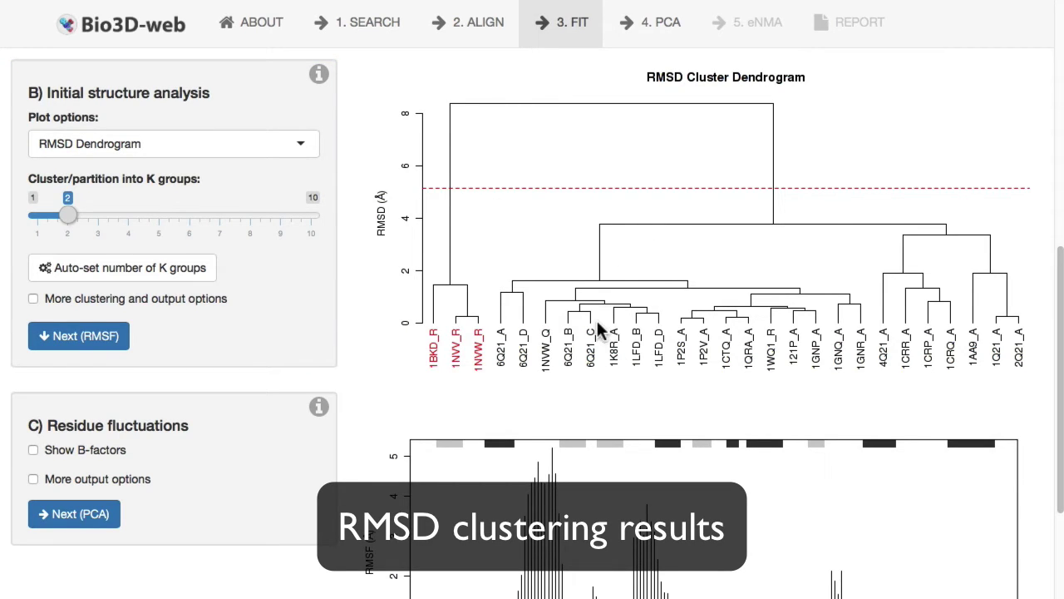
click(186, 144)
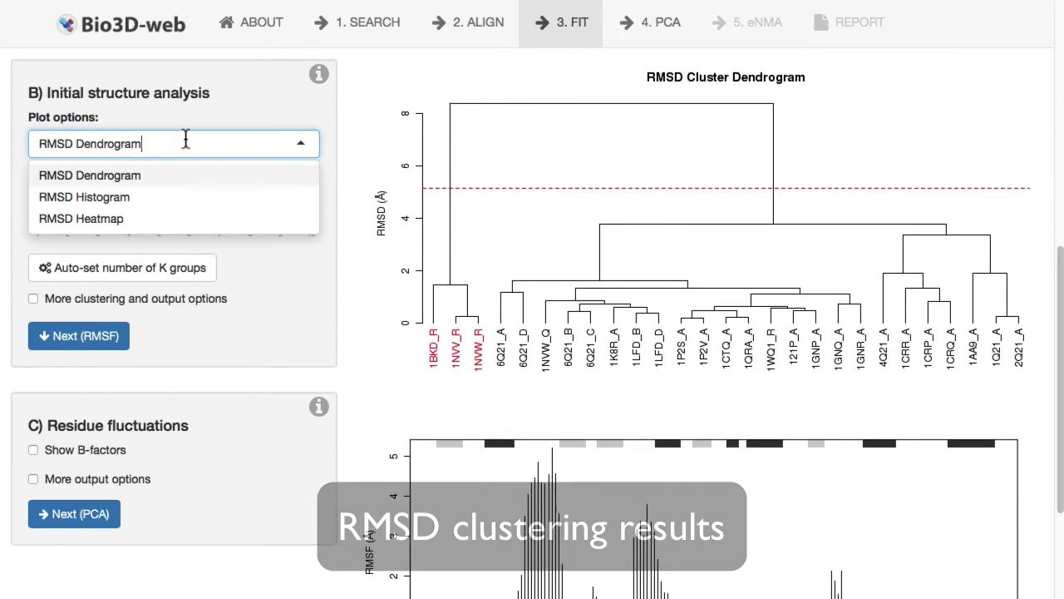
click(163, 207)
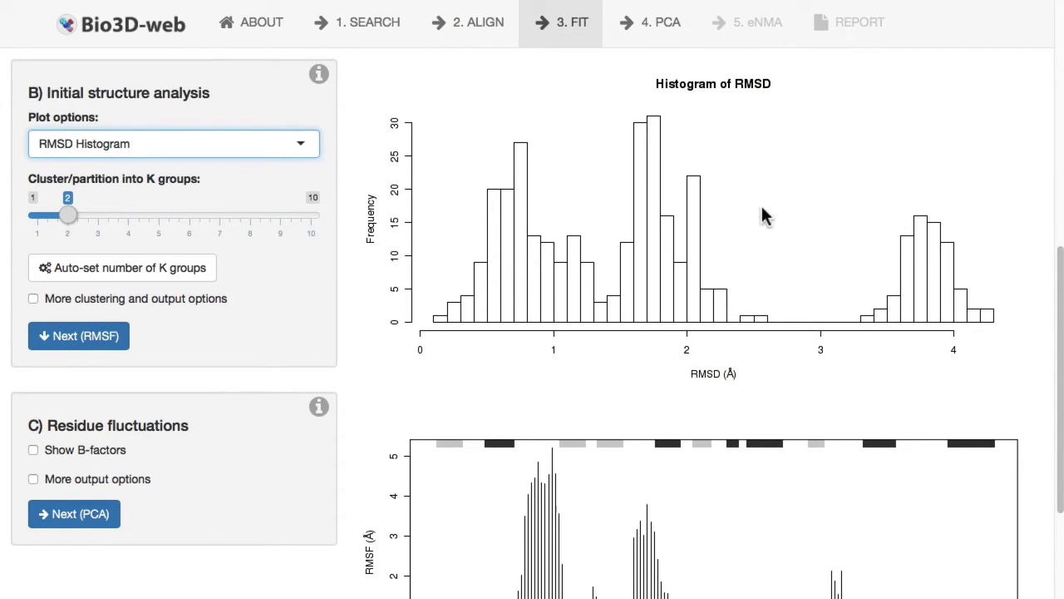
click(68, 148)
click(104, 175)
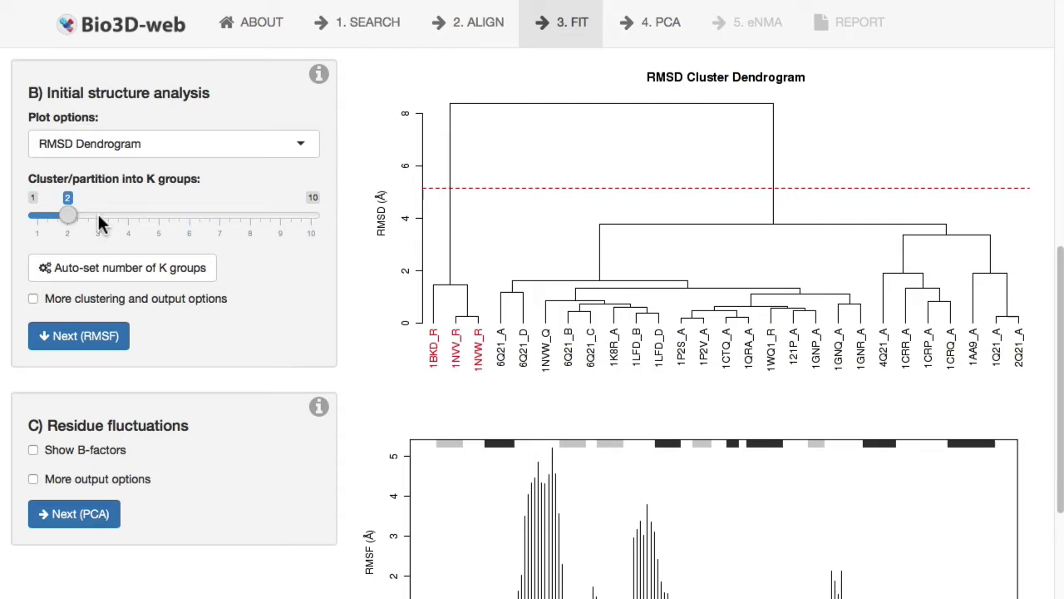
Try K of 3 and 6 clusters, then auto-set K to split into 2 groups.
drag(68, 214, 97, 215)
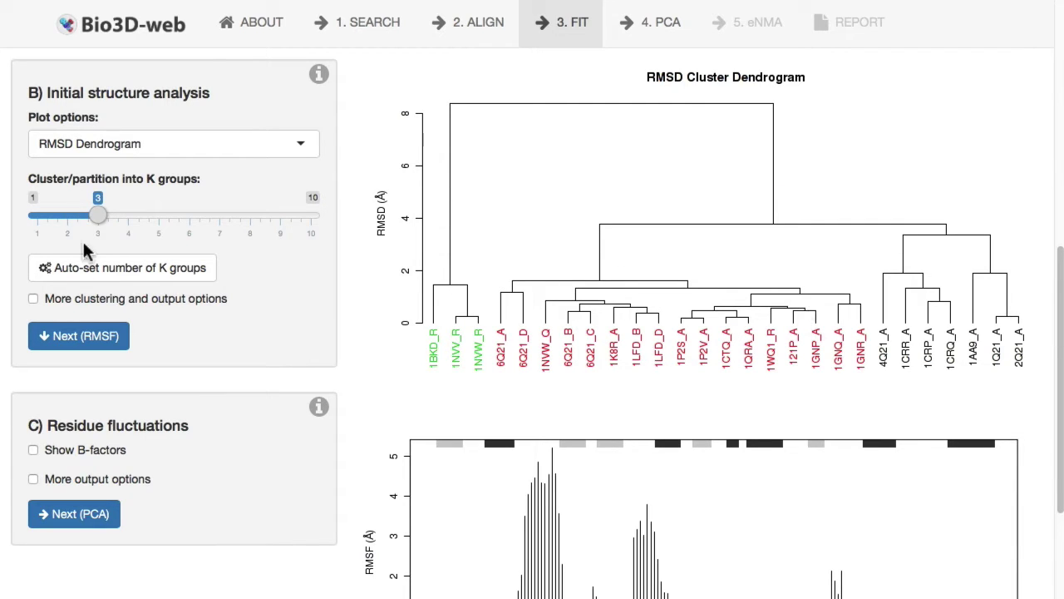
click(179, 213)
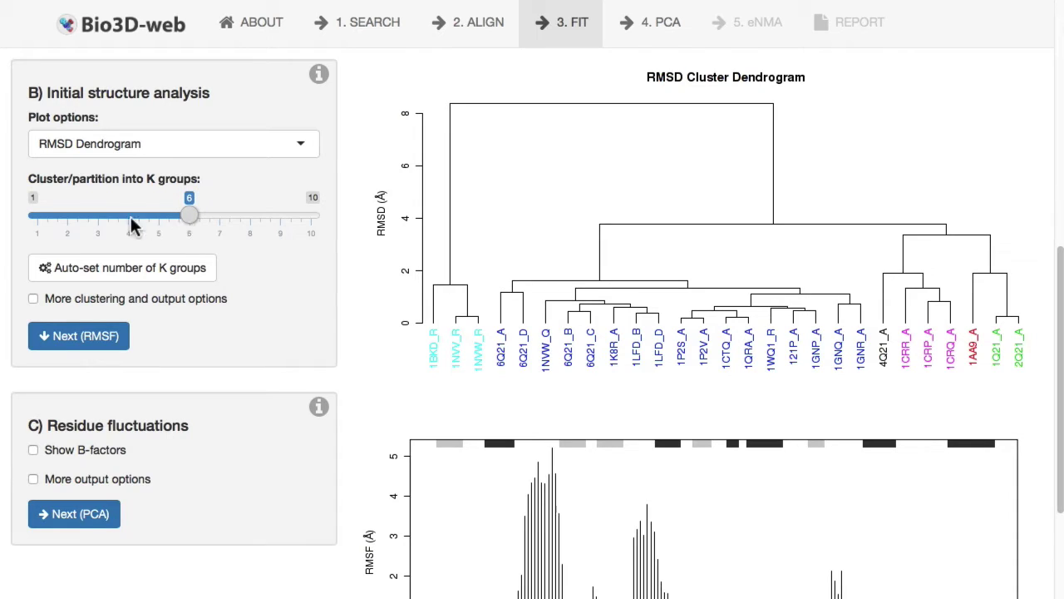
click(96, 270)
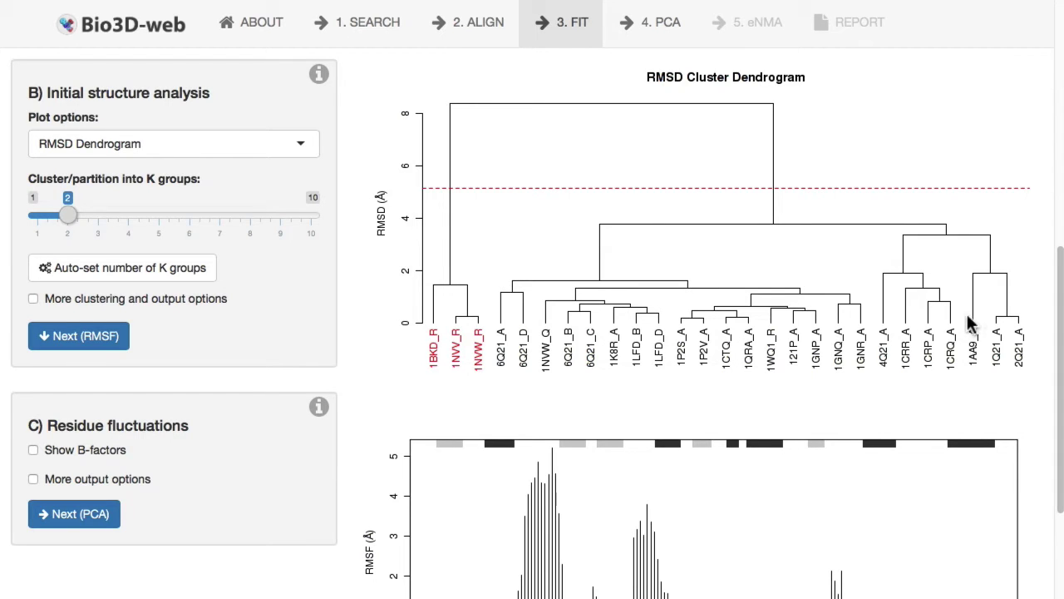
Continue to the RMSF residue fluctuation plot against reference 4Q21_A.
click(101, 339)
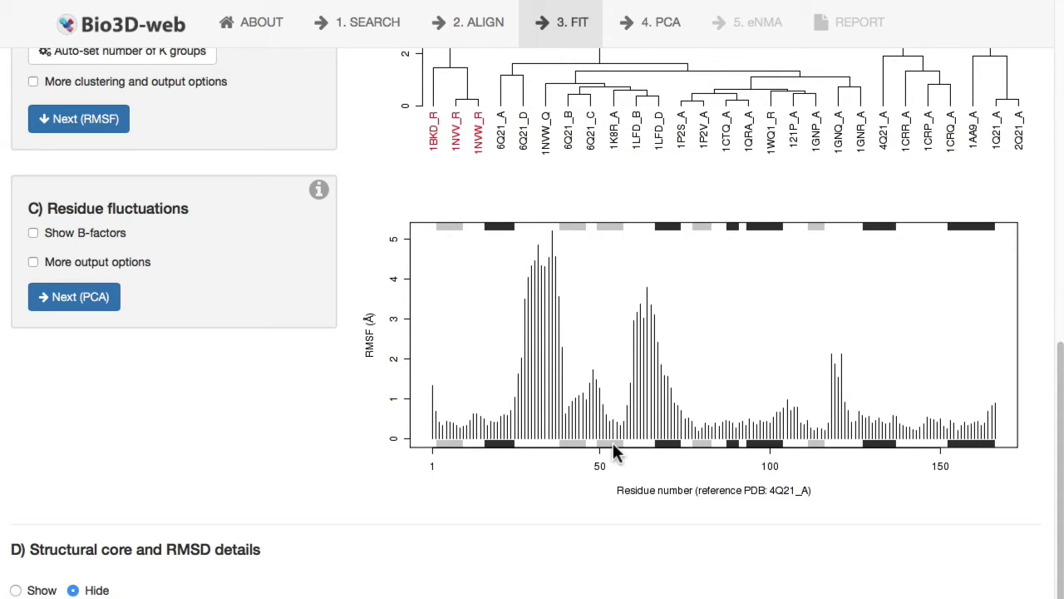
Show the 14 invariant core segments, RMSDs for 27 structures, and representatives 1P2S_A and 1NVV_R.
click(34, 591)
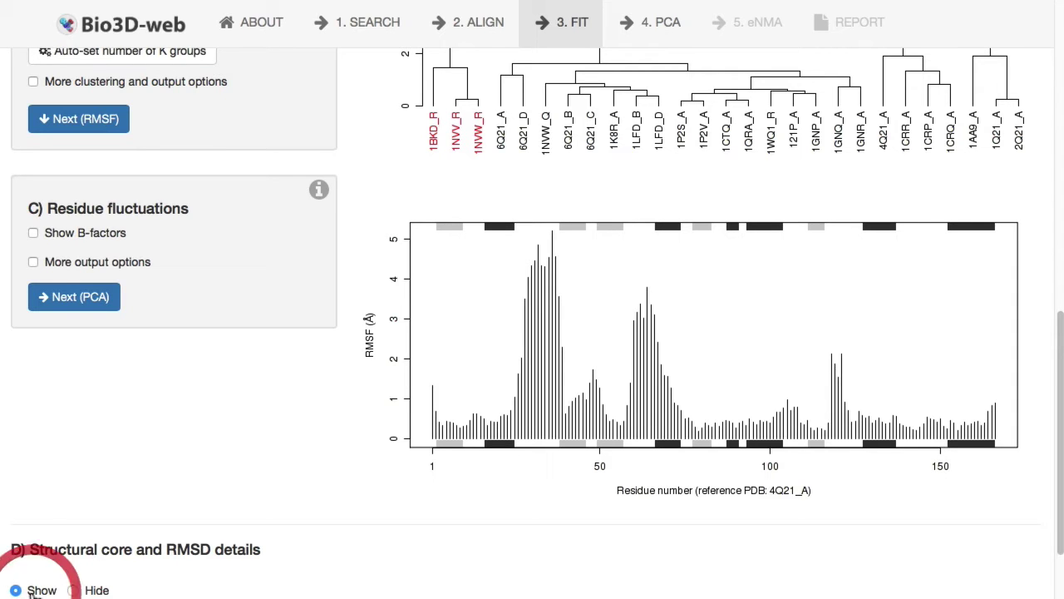
scroll(92, 527, down, 5)
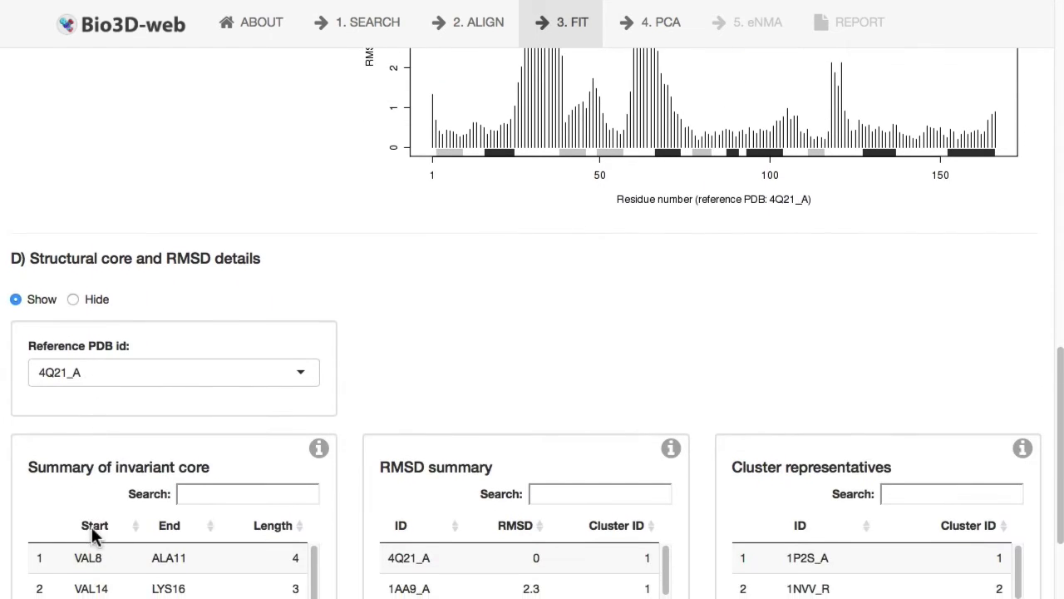
scroll(91, 526, down, 3)
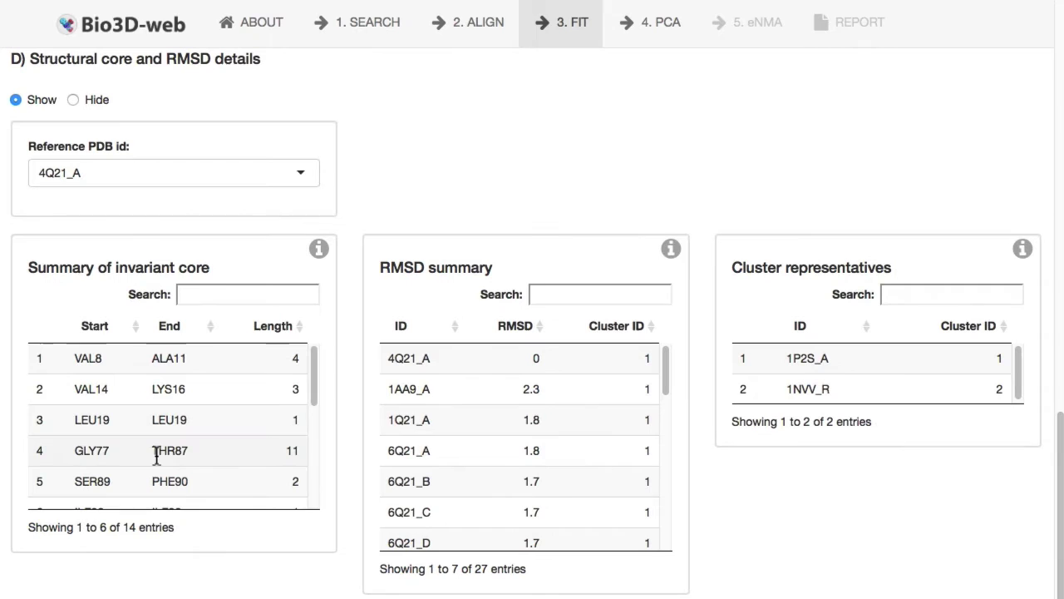
drag(83, 450, 263, 452)
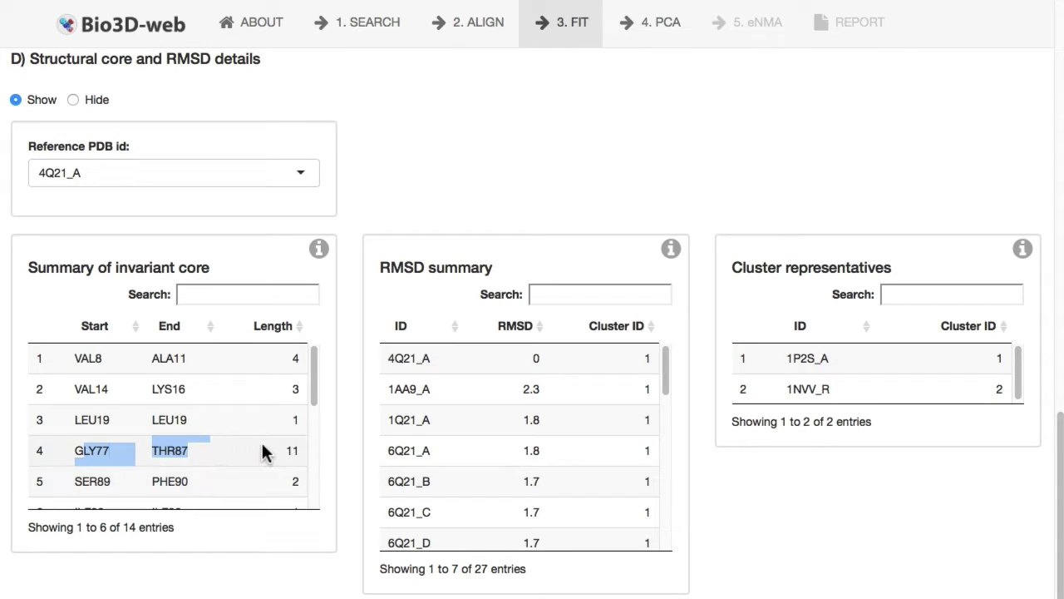
scroll(262, 452, down, 3)
scroll(262, 452, up, 2)
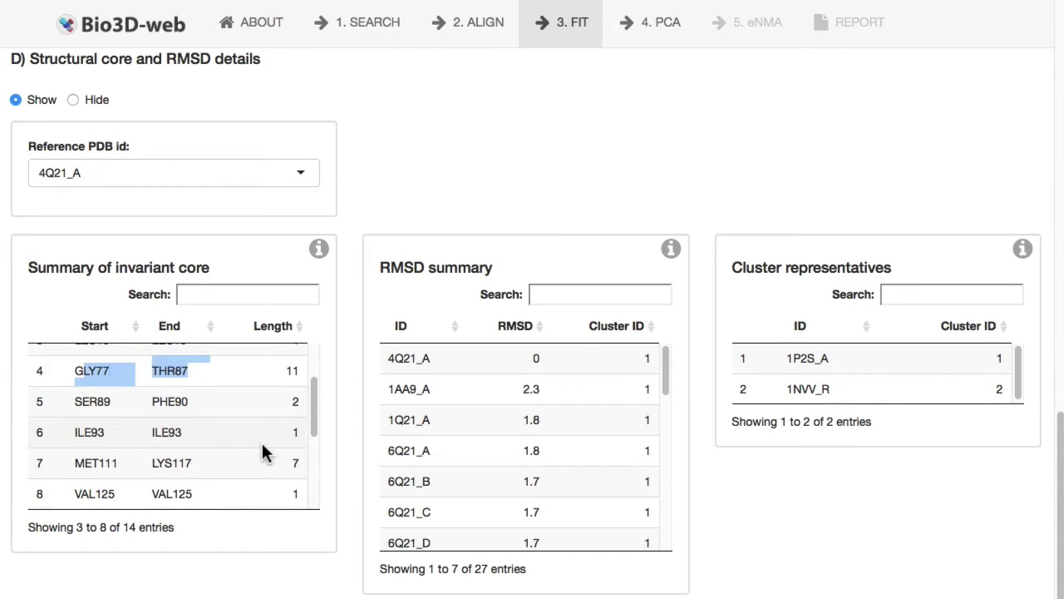
scroll(462, 431, down, 3)
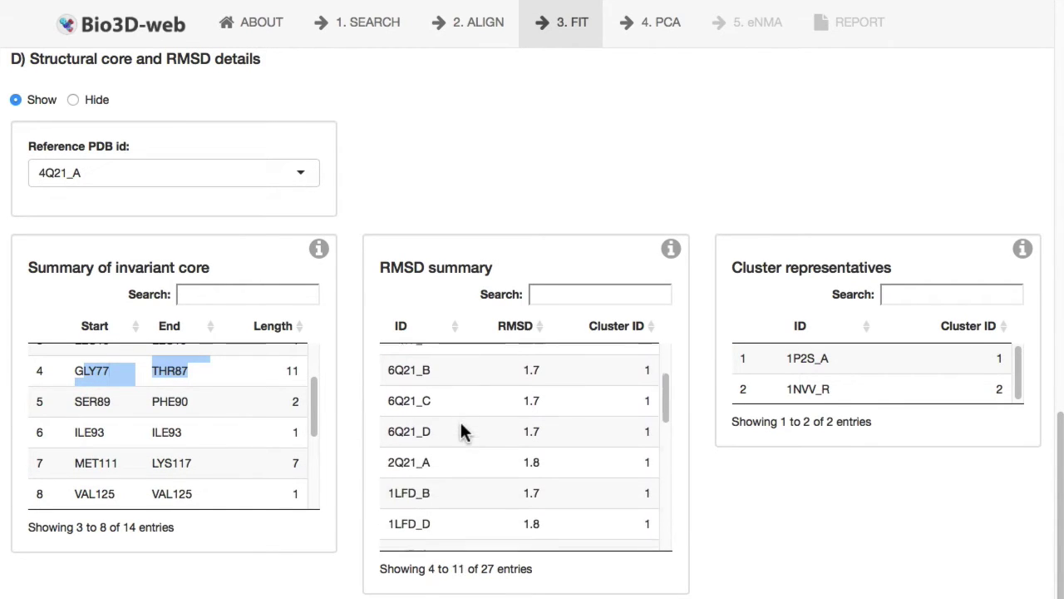
scroll(463, 431, down, 3)
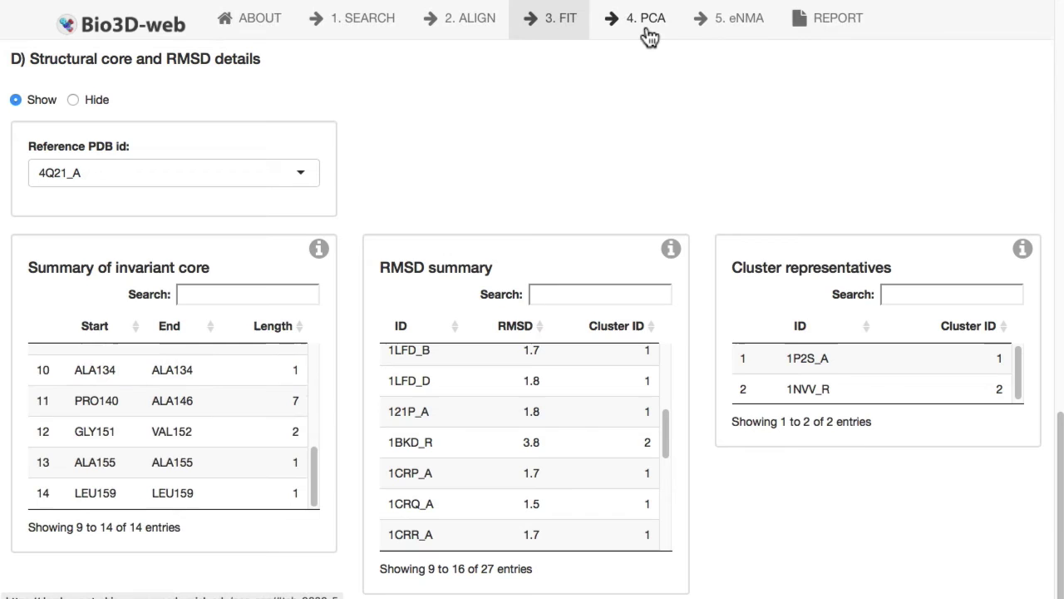
Show the PC1 (59.85%) versus PC2 (12.98%) conformer plot with its 4 PC-subspace clusters.
click(646, 34)
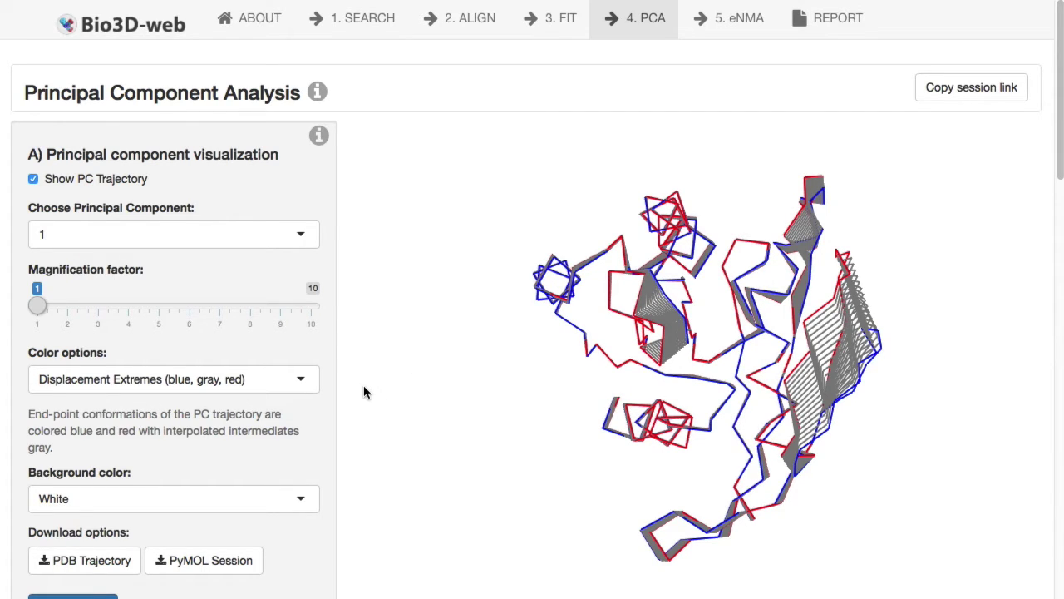
scroll(311, 441, down, 6)
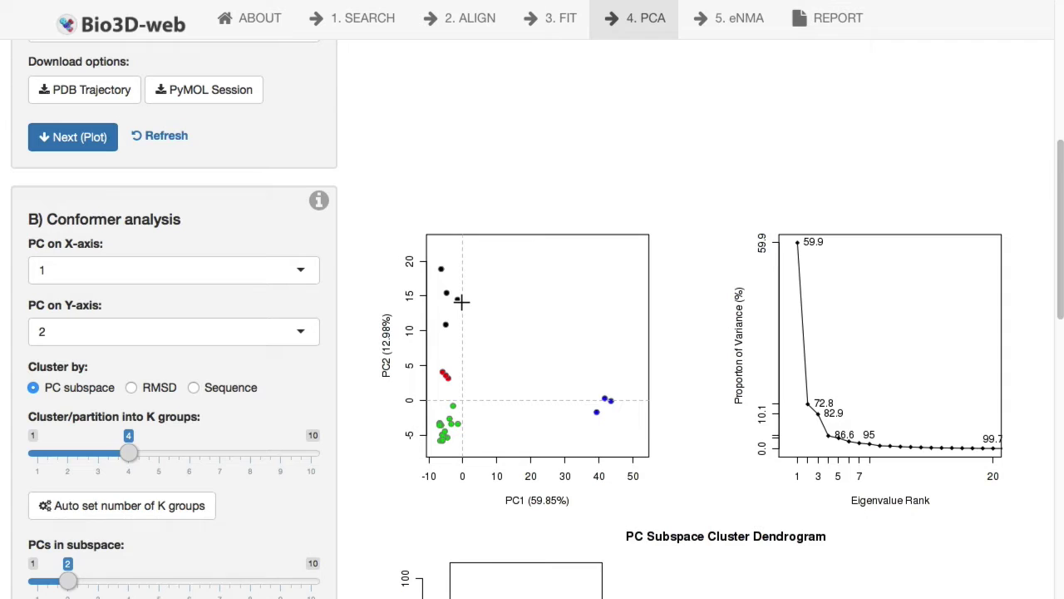
Label a black cluster point and the blue points 1BKD_R and 1NVW_R, then review the annotation table.
click(460, 304)
click(596, 412)
click(601, 397)
scroll(439, 502, down, 5)
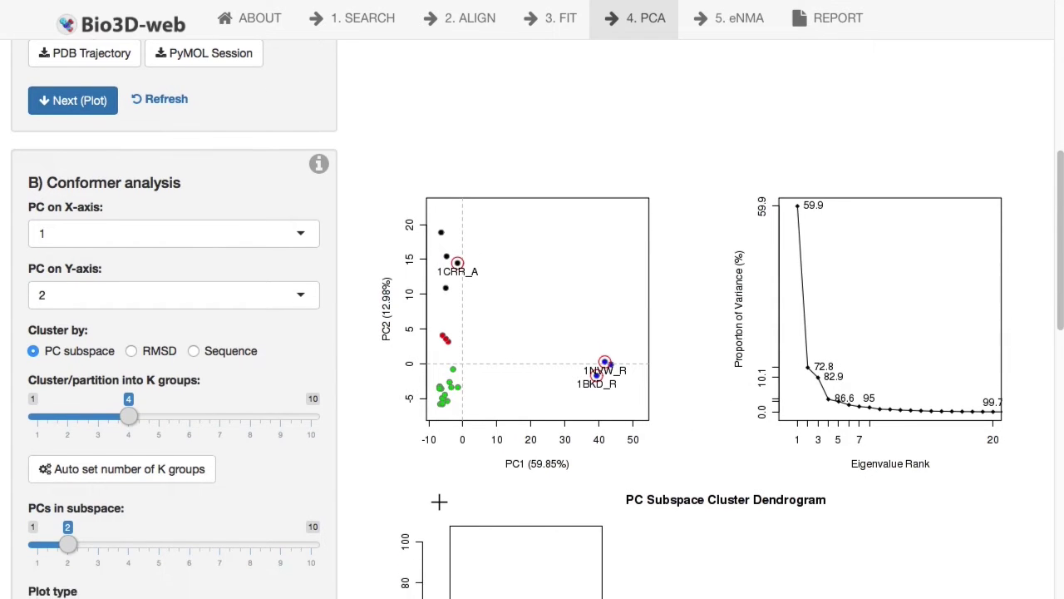
scroll(463, 527, down, 7)
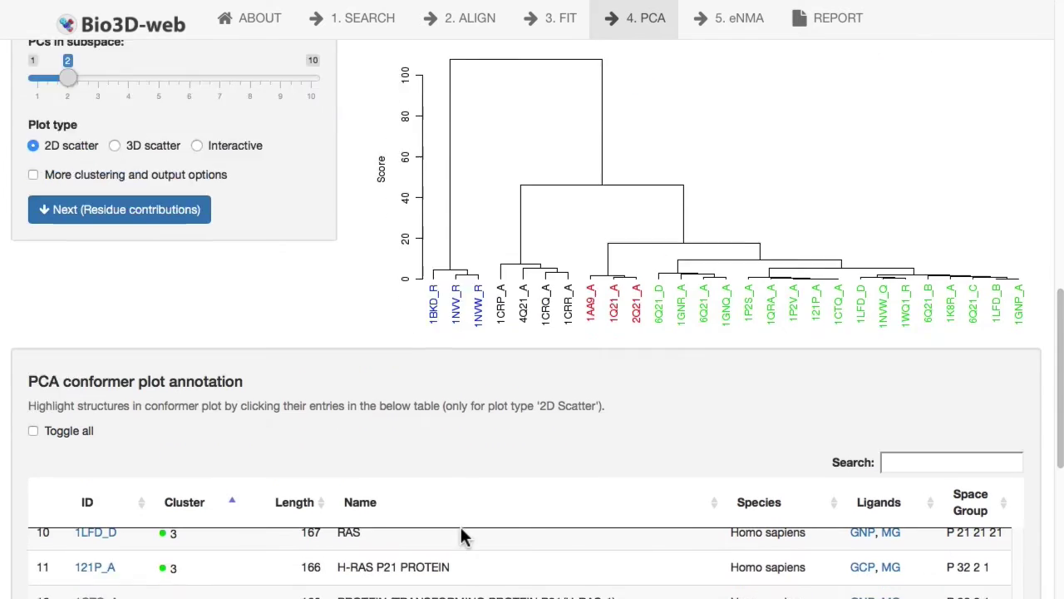
scroll(461, 499, down, 4)
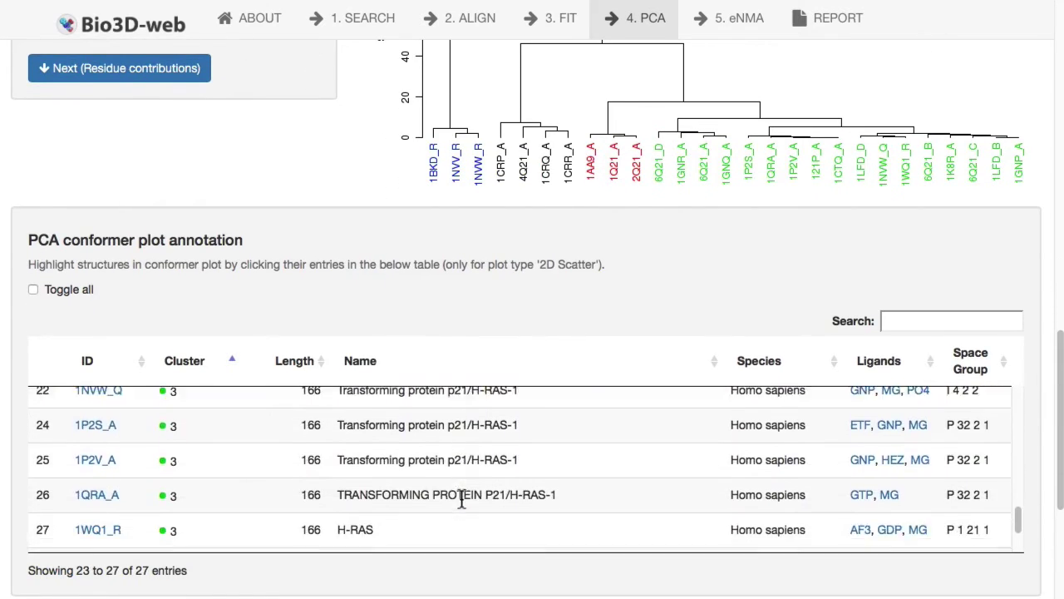
scroll(462, 498, up, 6)
scroll(462, 497, up, 6)
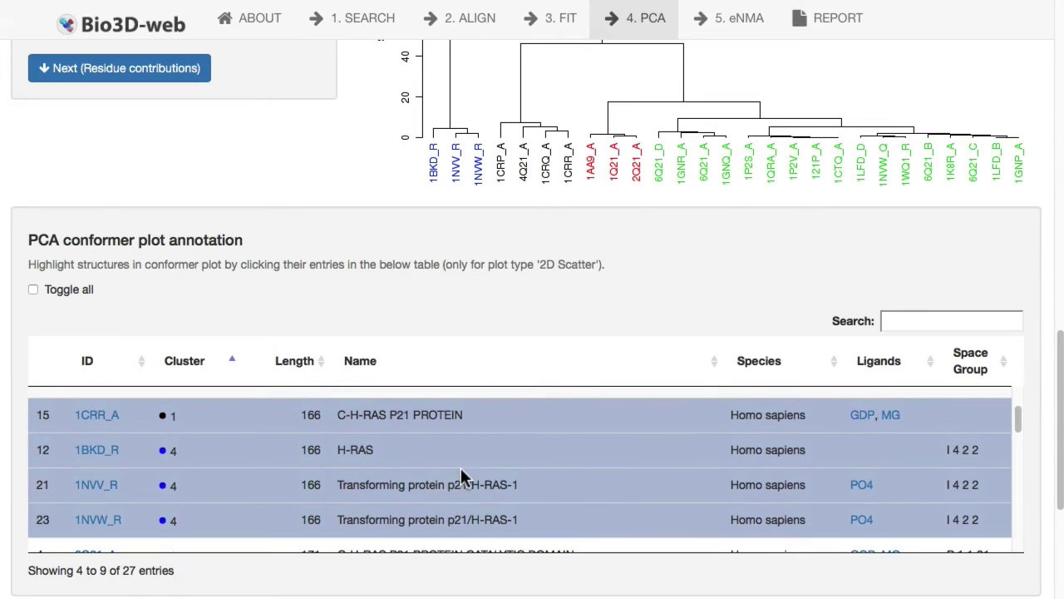
Unhighlight 1CRR_A, label it again, and label another black cluster point on the plot.
click(463, 415)
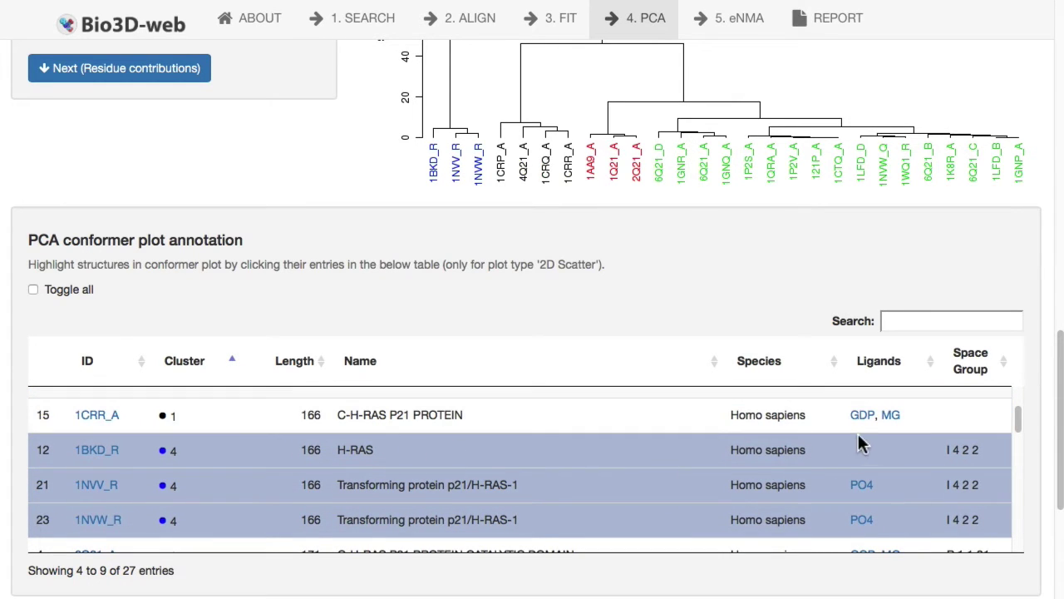
scroll(859, 460, down, 1)
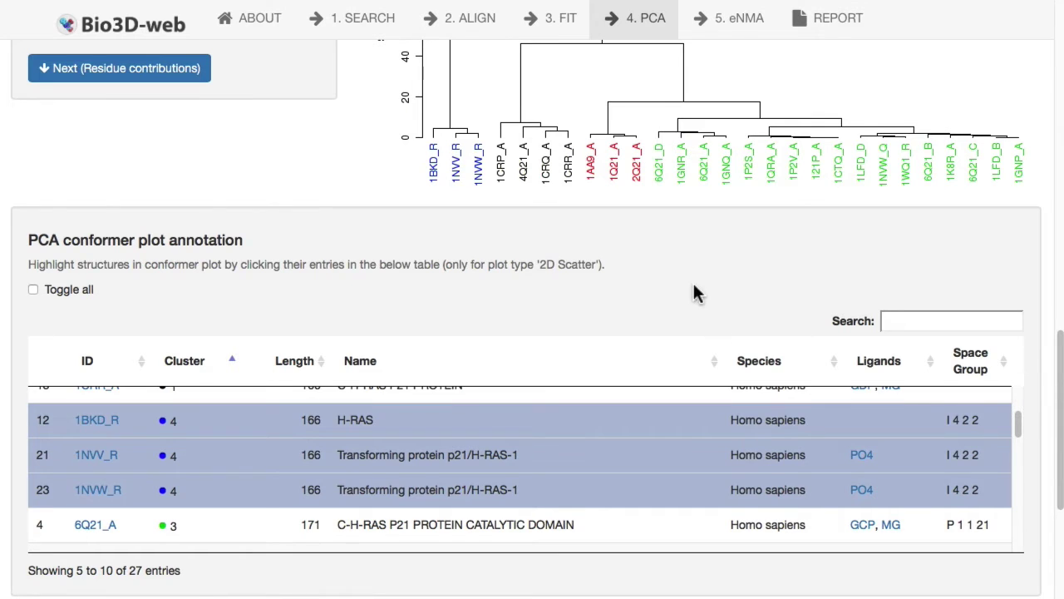
scroll(684, 280, up, 5)
scroll(684, 276, up, 2)
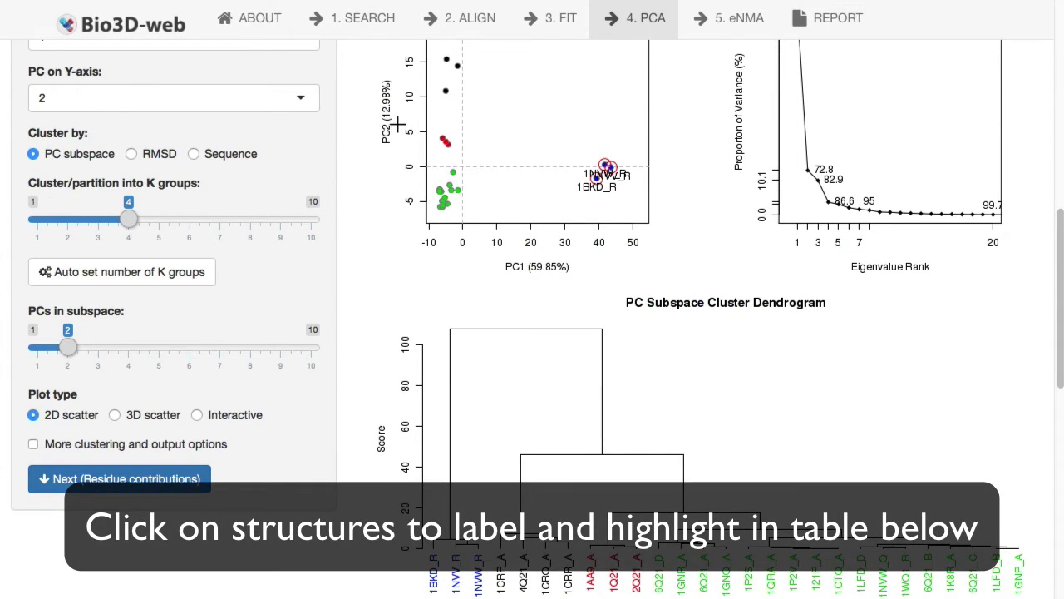
scroll(416, 128, up, 1)
click(459, 126)
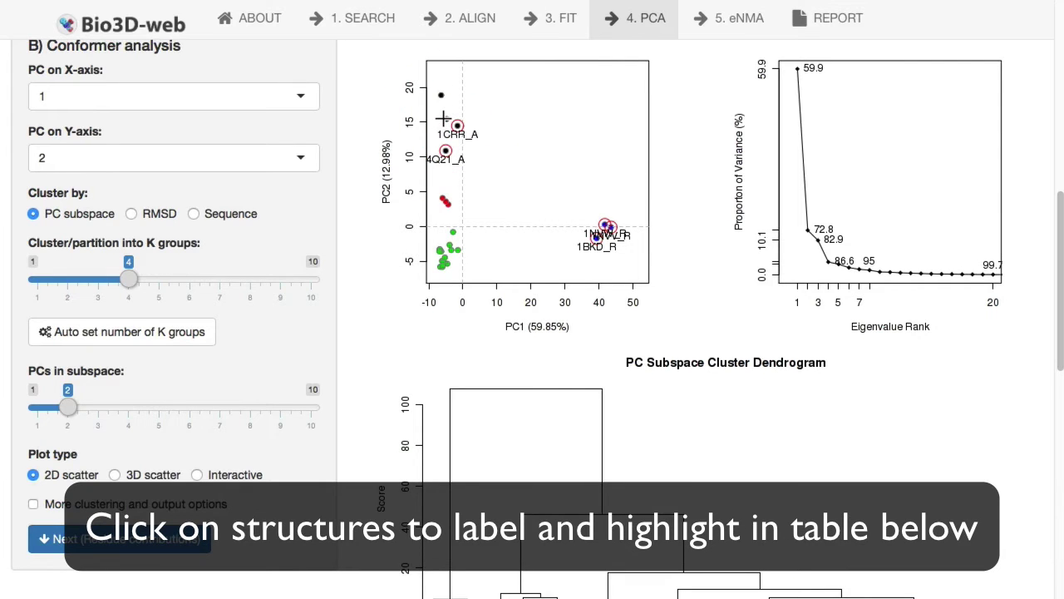
click(442, 93)
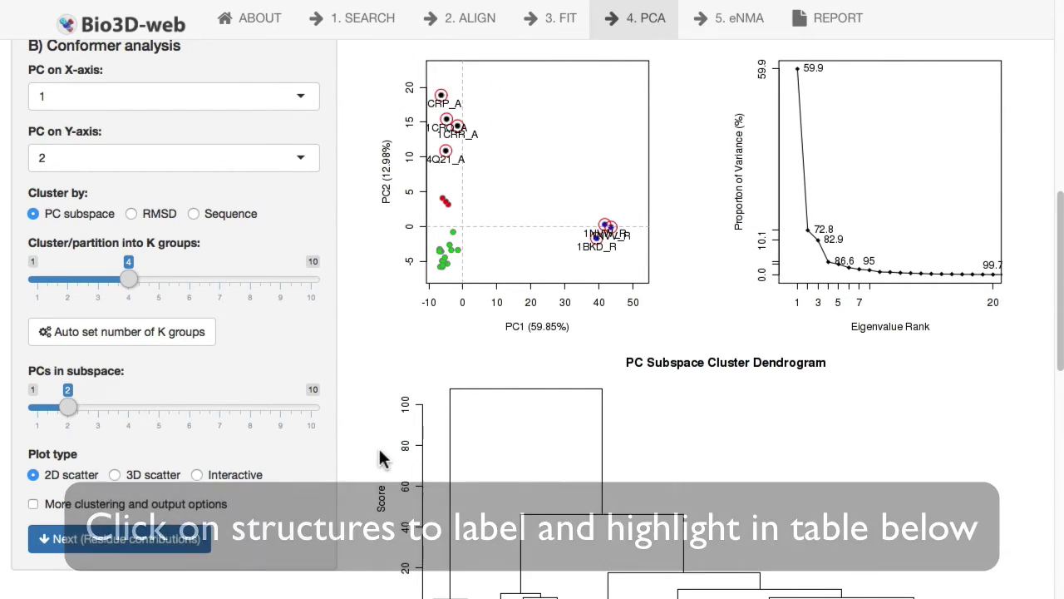
scroll(380, 445, down, 10)
scroll(414, 337, up, 3)
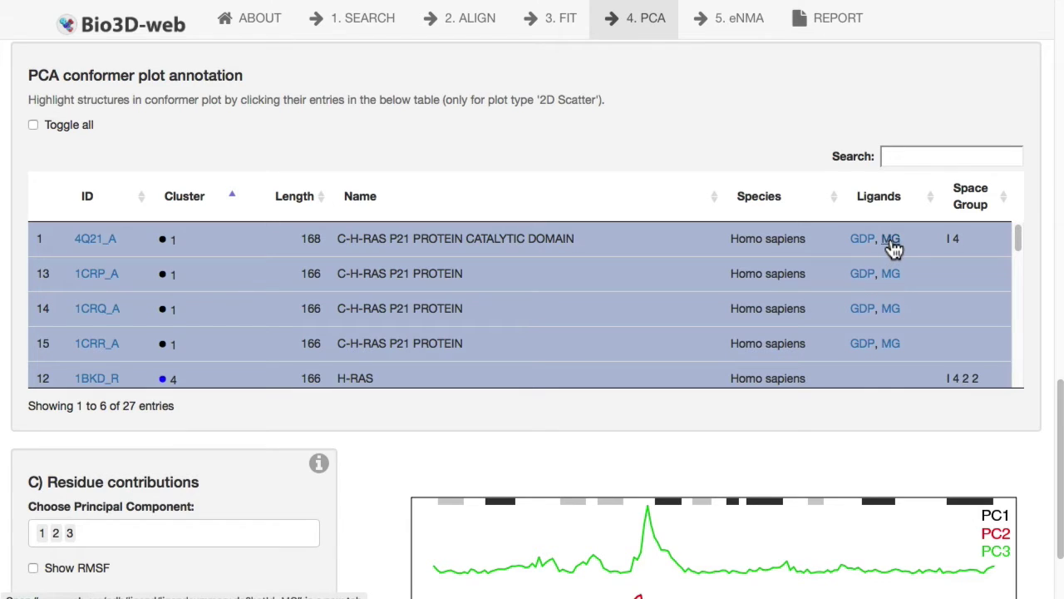
Highlight the green-cluster entries 6Q21_A and 6Q21_C in the annotation table.
scroll(829, 297, up, 1)
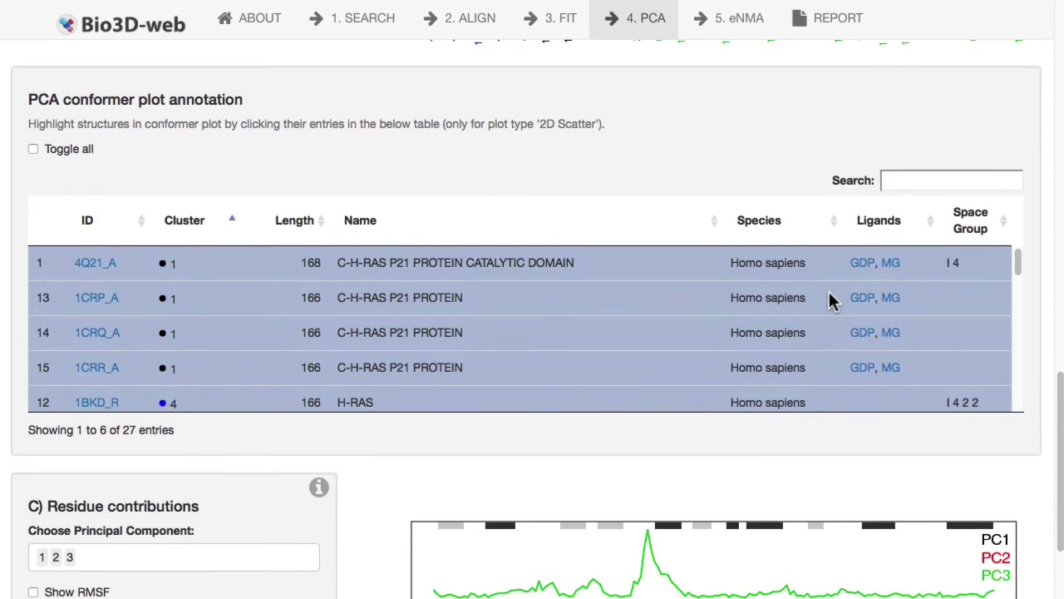
scroll(698, 363, down, 5)
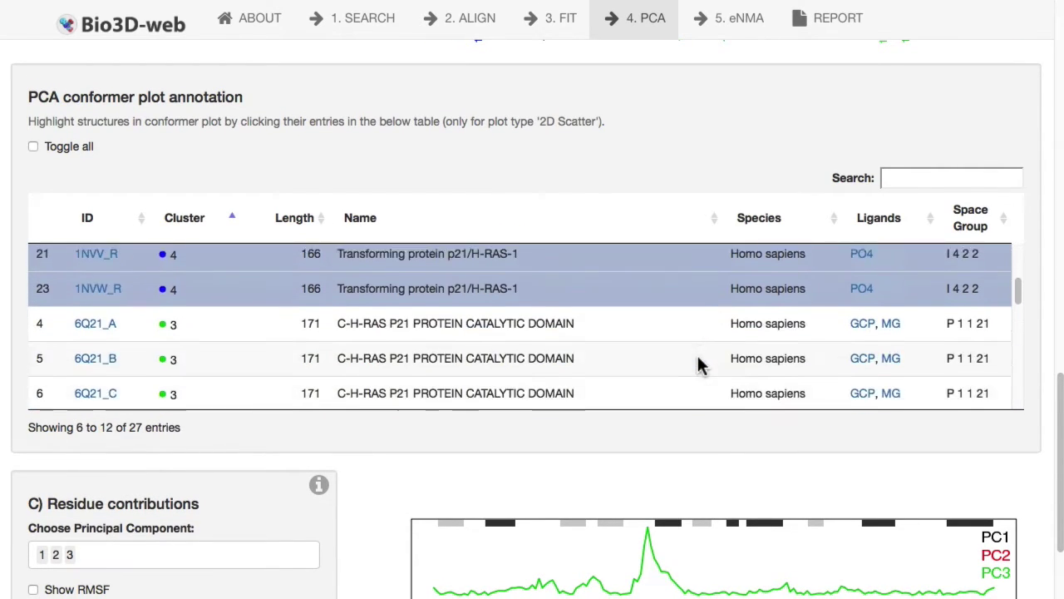
click(746, 266)
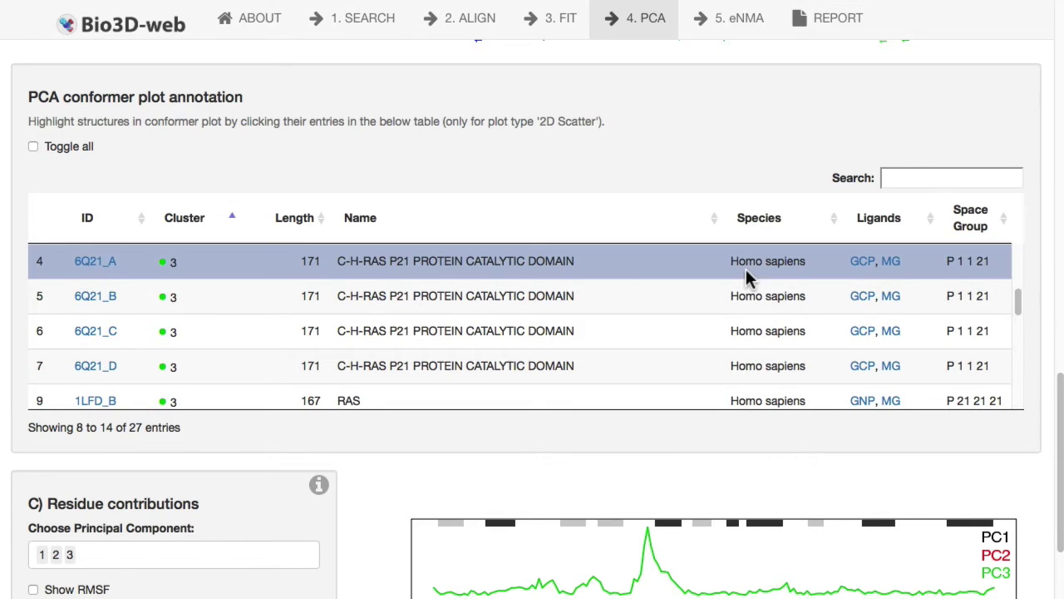
click(735, 333)
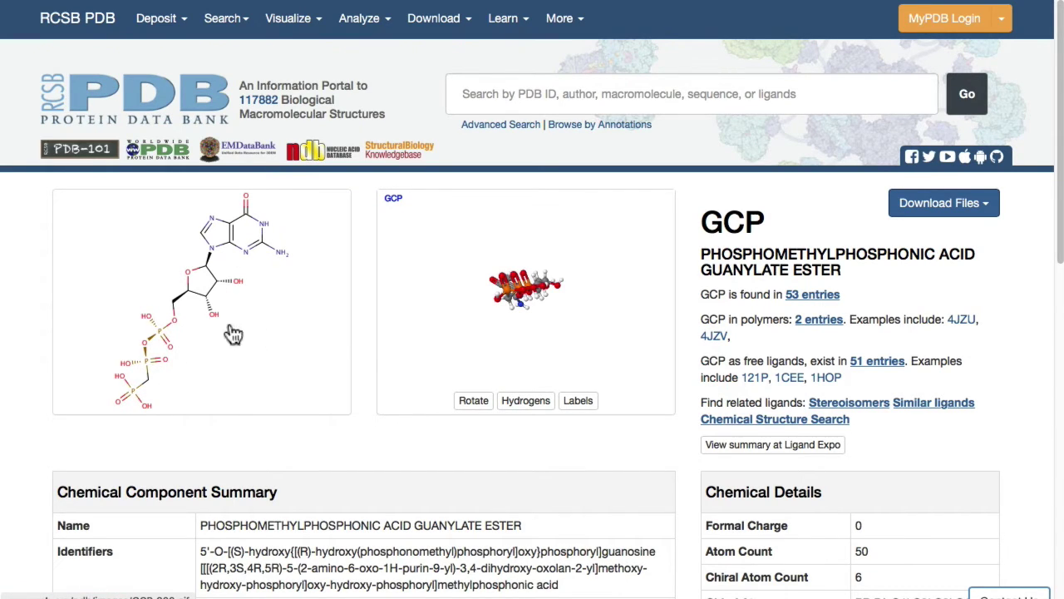
Rotate the GCP ligand 3D model to see its full length.
drag(499, 248, 532, 336)
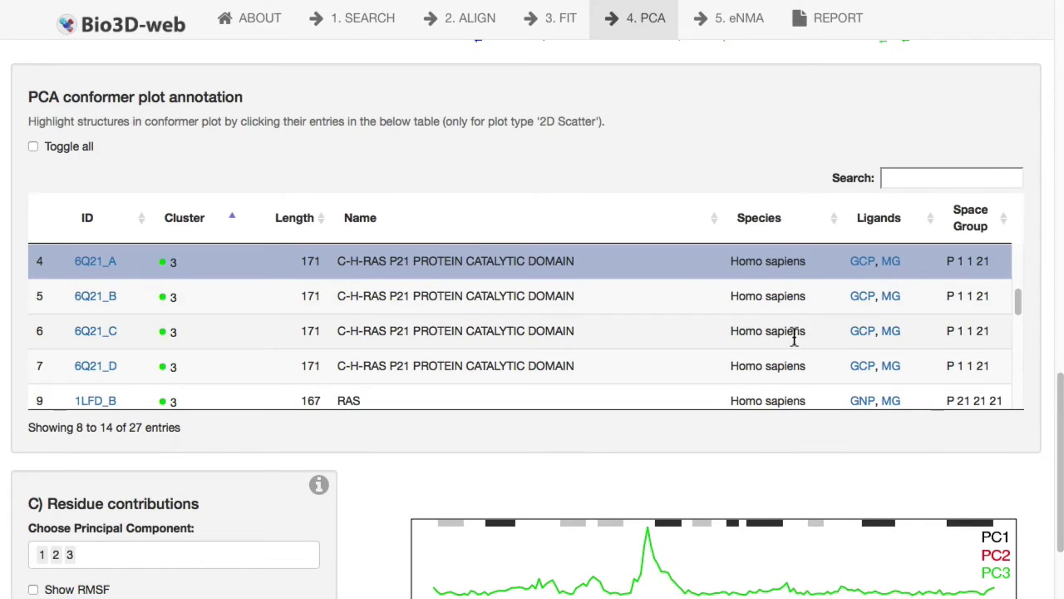
scroll(796, 332, down, 2)
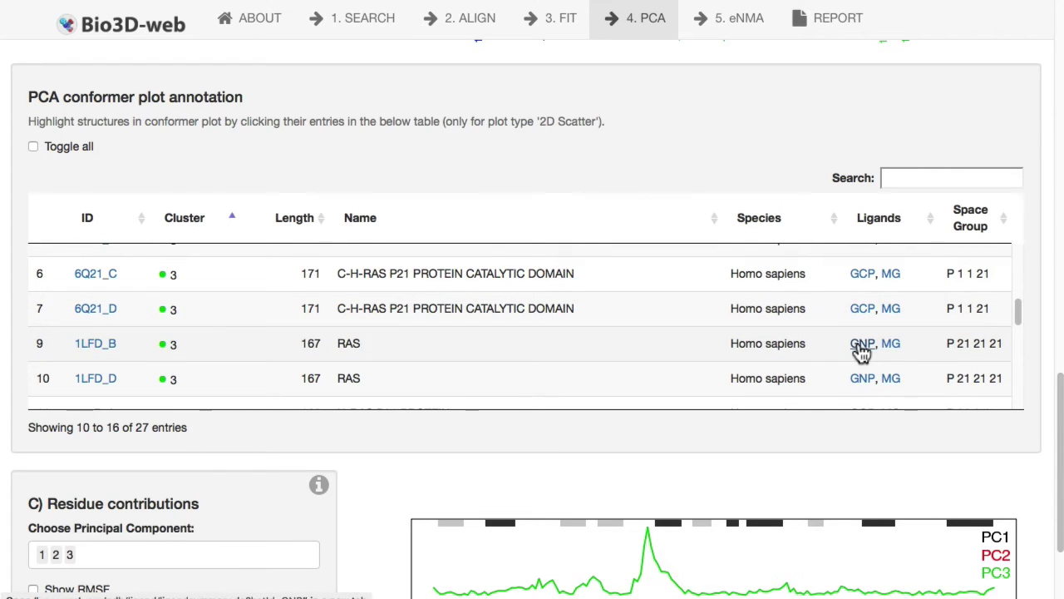
scroll(740, 372, down, 5)
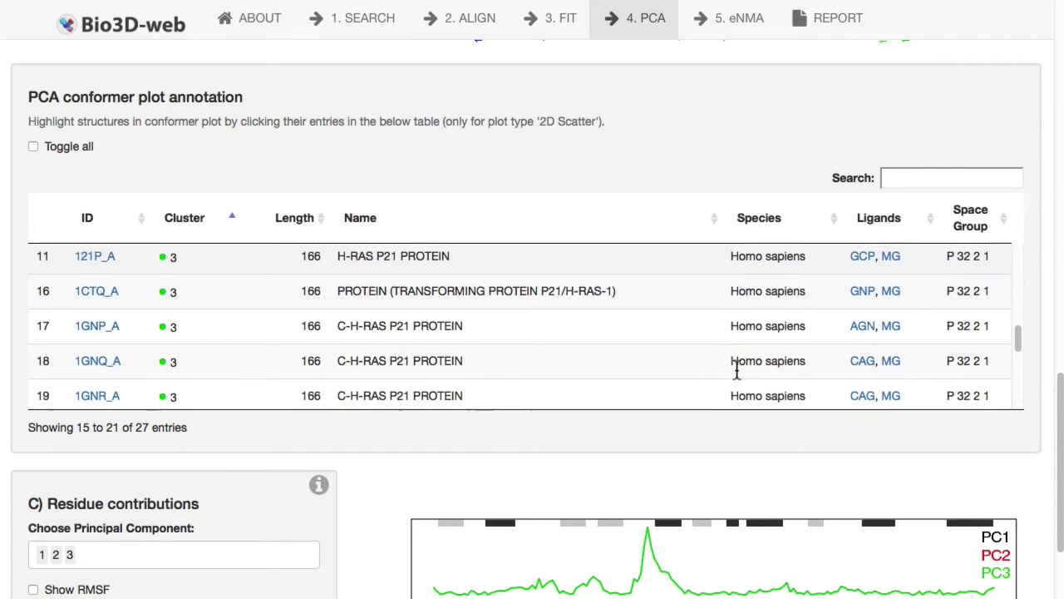
Open the CAG ligand page, turn its model upright, then open the GDP ligand page.
click(862, 361)
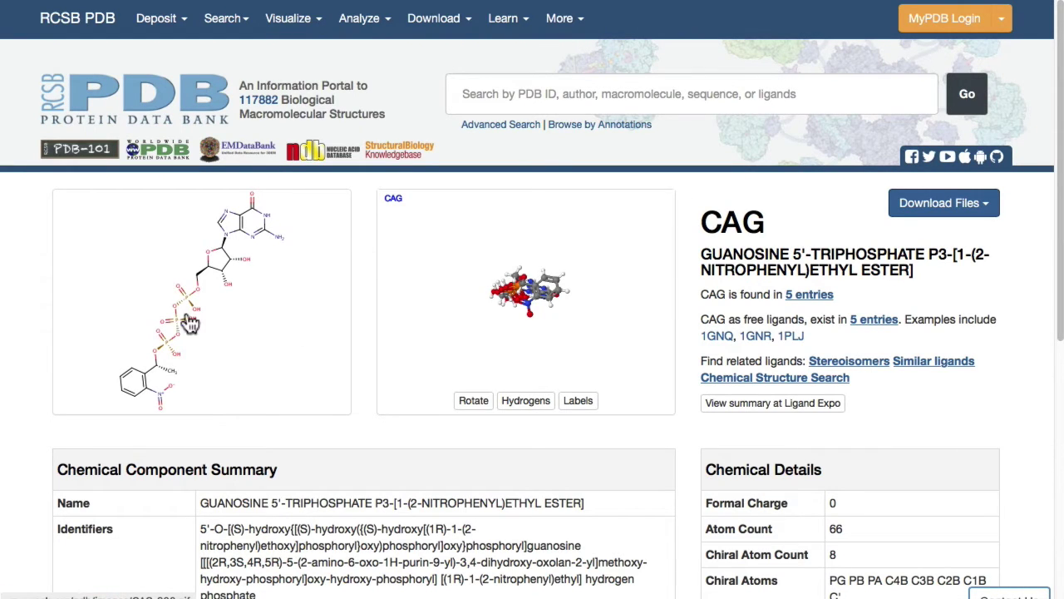
drag(497, 236, 520, 349)
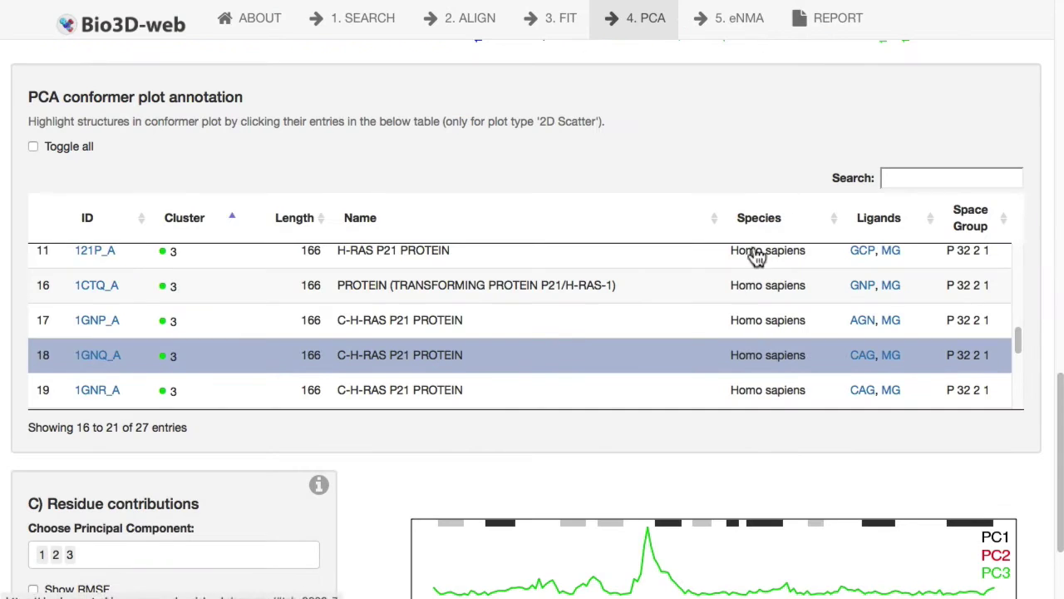
scroll(733, 275, up, 3)
click(733, 274)
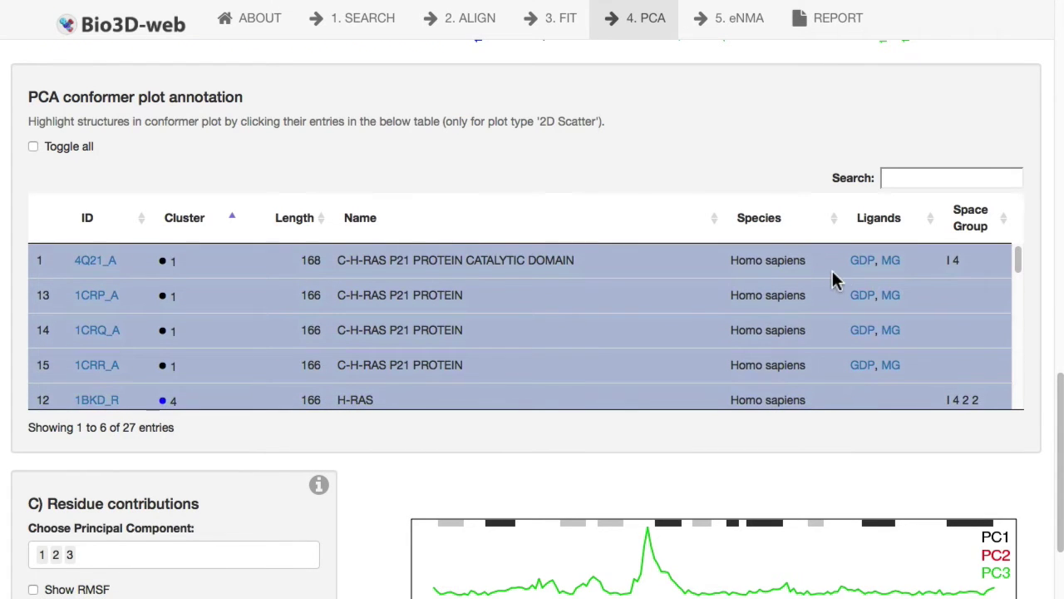
click(860, 297)
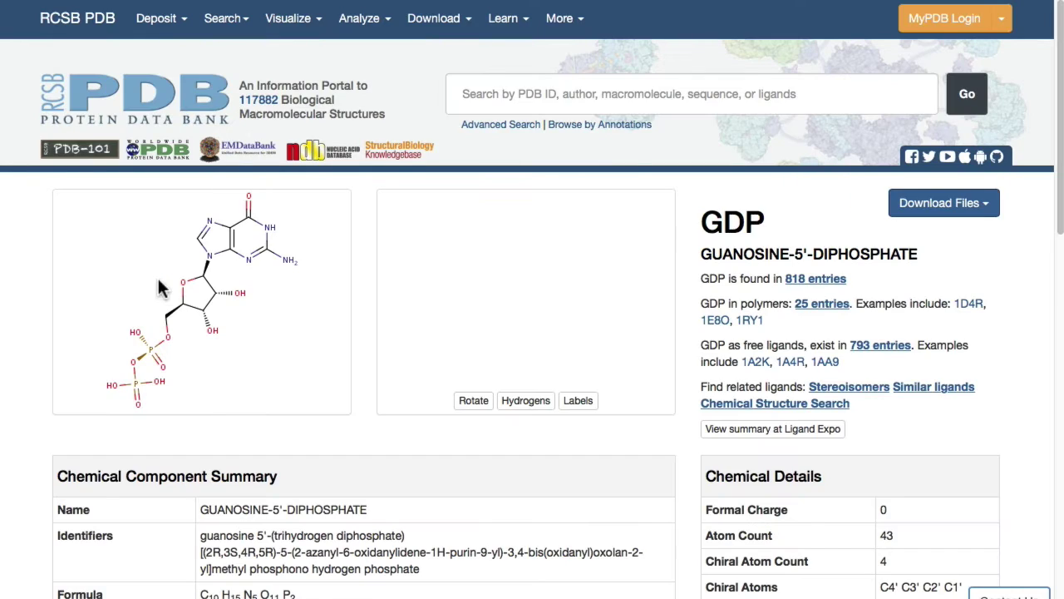
click(160, 279)
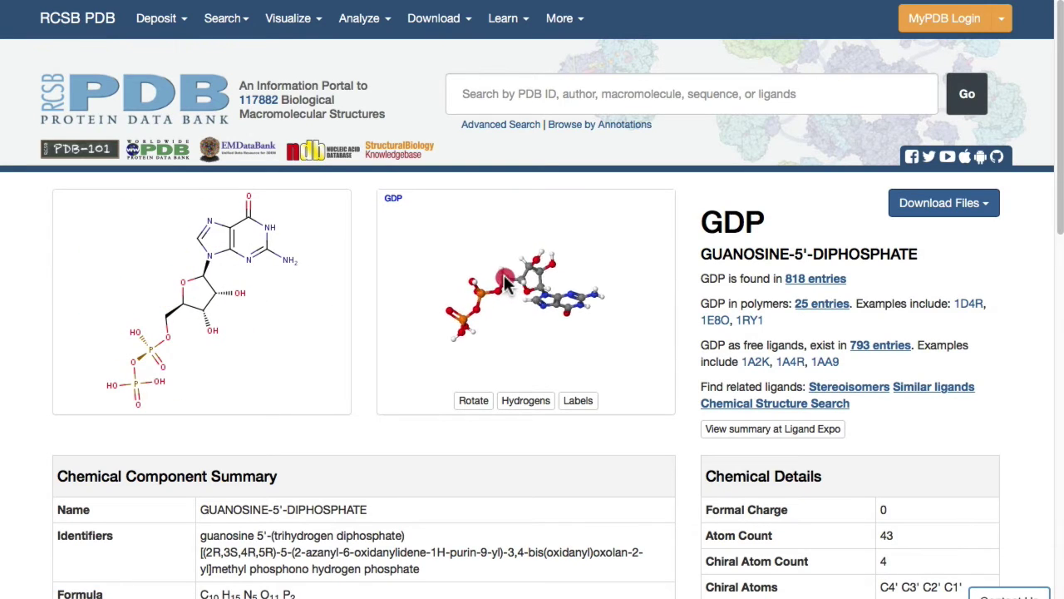
Return to Bio3D-web's PCA page and bring the labeled PC1/PC2 conformer plot into view.
click(888, 3)
scroll(682, 143, up, 5)
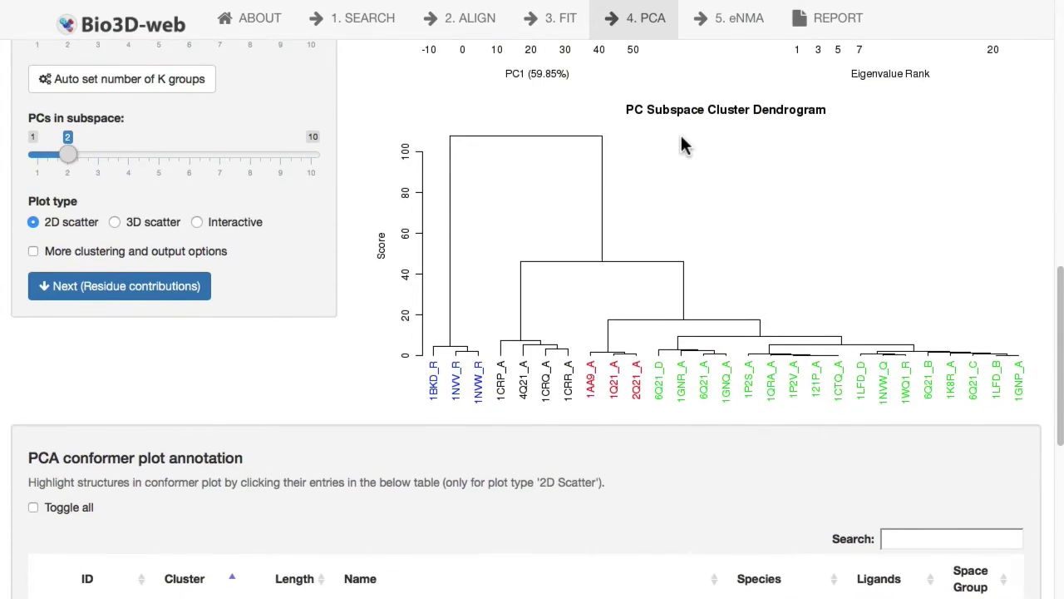
scroll(682, 143, up, 3)
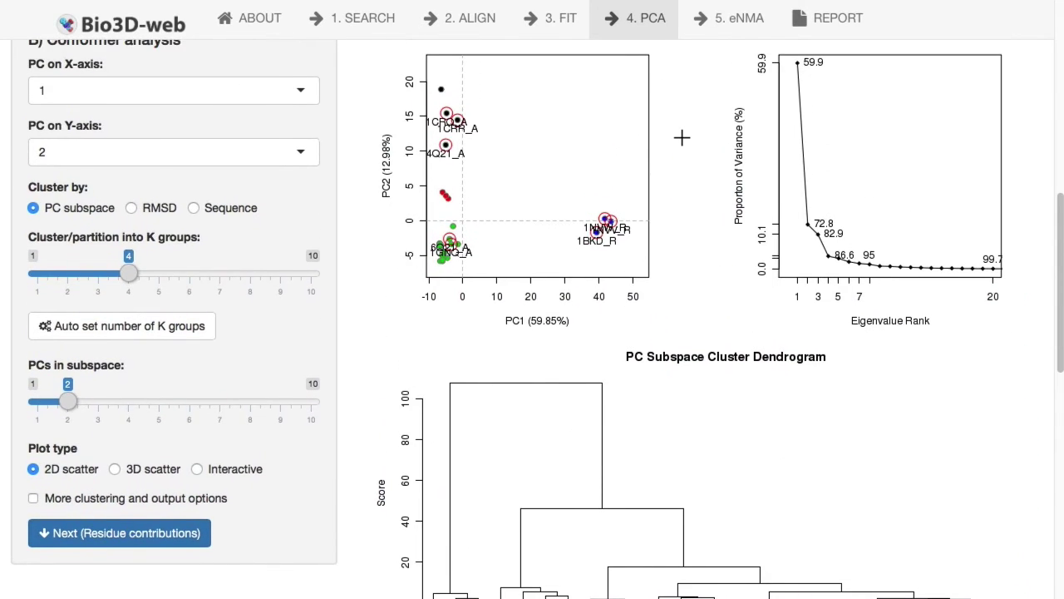
scroll(418, 319, up, 1)
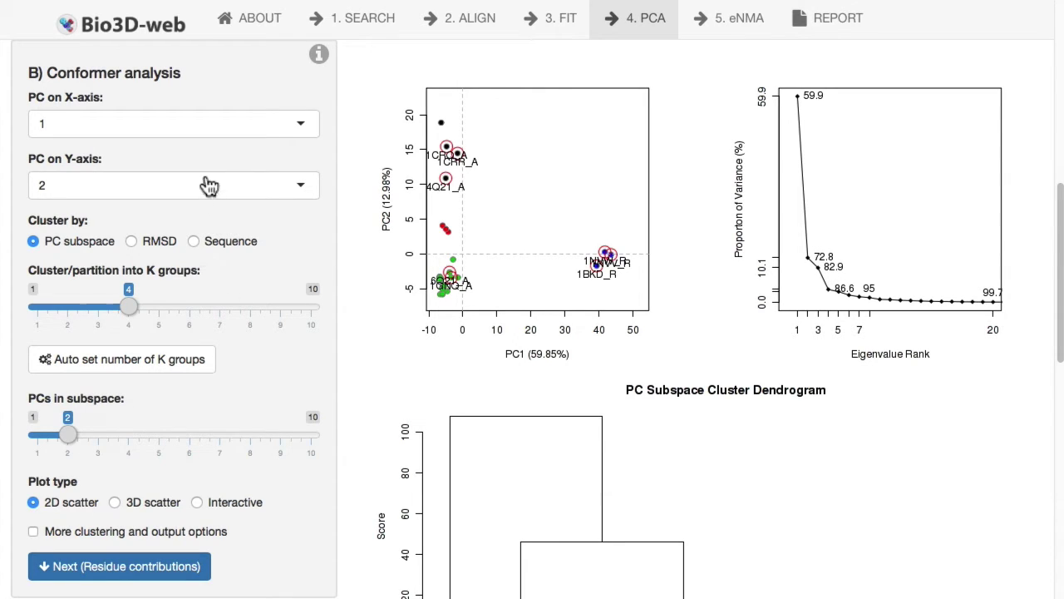
click(128, 190)
click(130, 197)
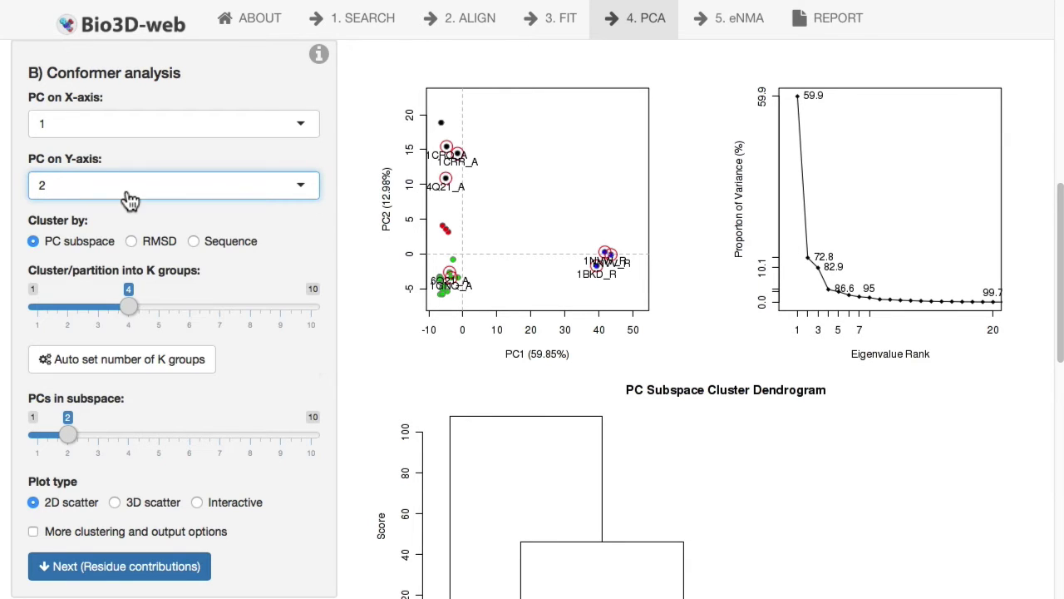
click(135, 504)
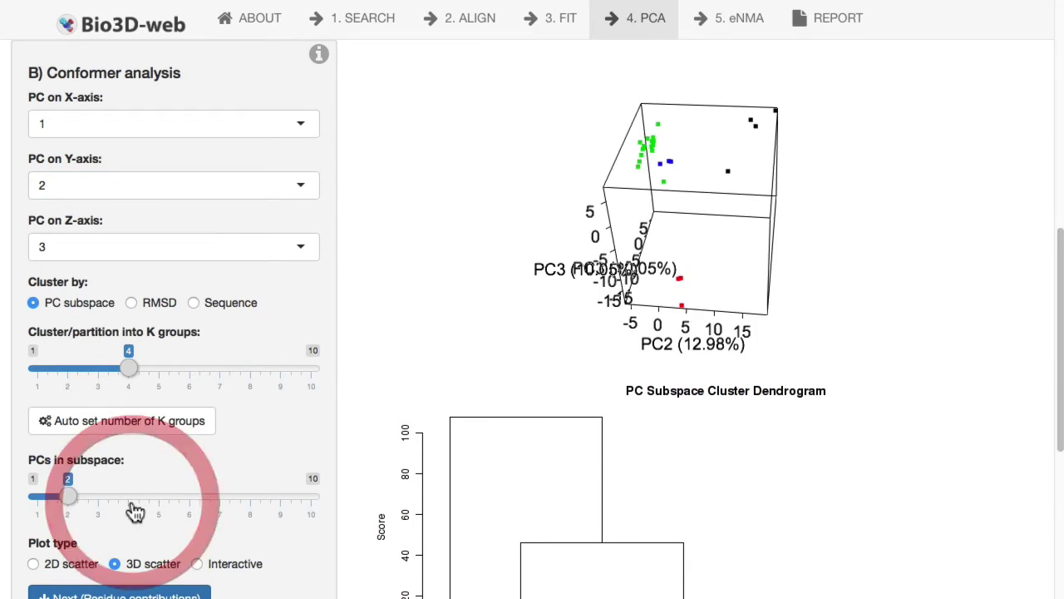
drag(561, 159, 640, 206)
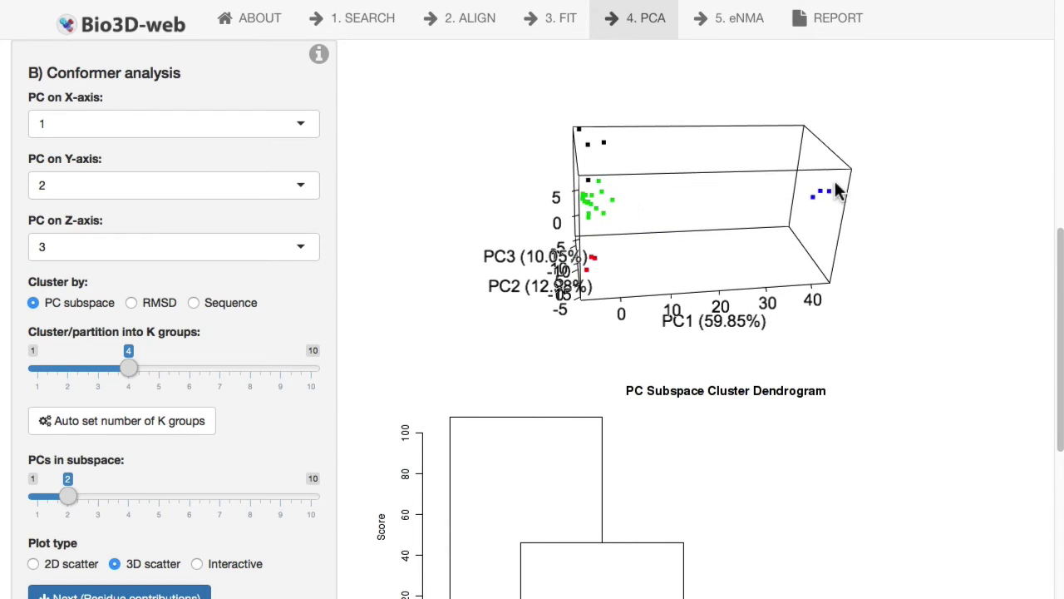
drag(785, 135, 848, 257)
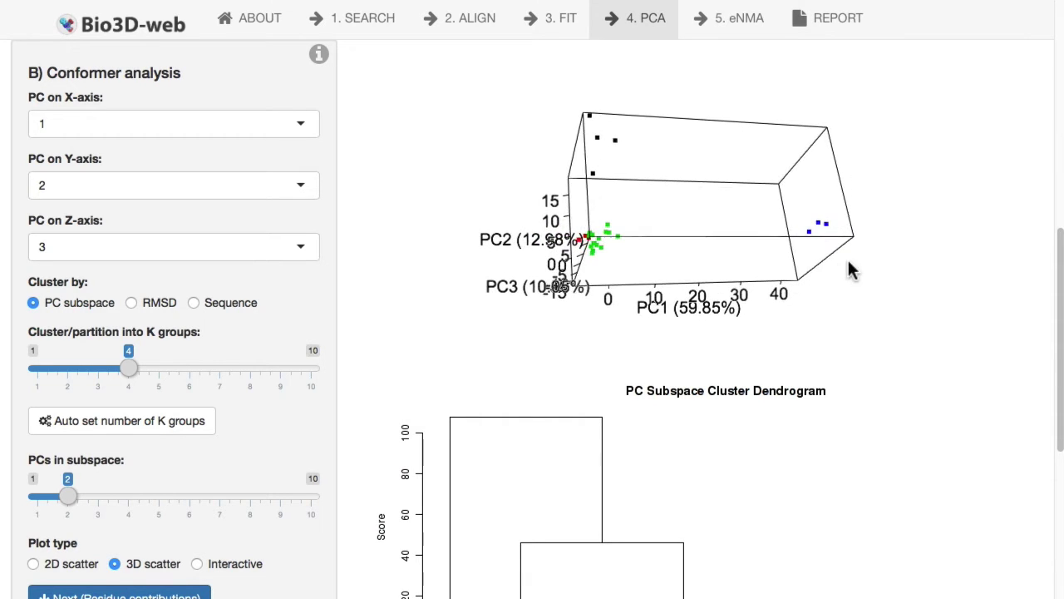
drag(637, 207, 902, 216)
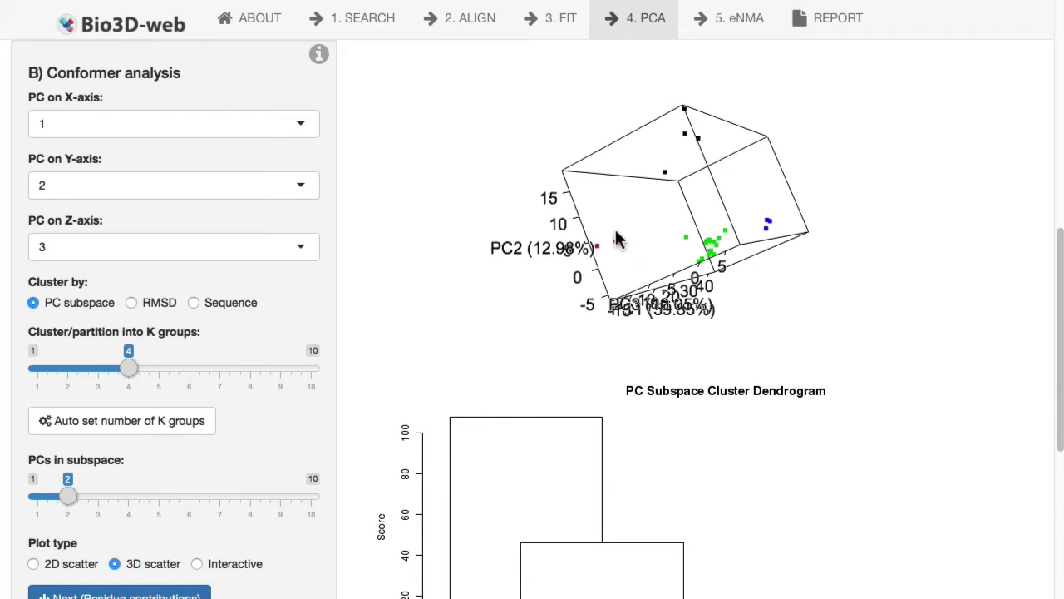
drag(709, 210, 433, 224)
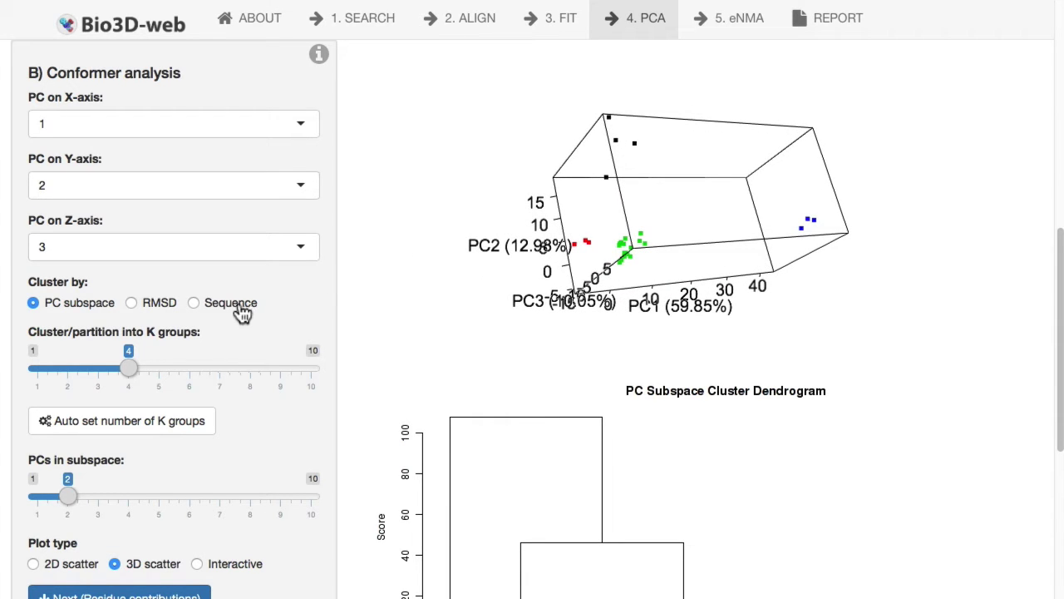
click(67, 565)
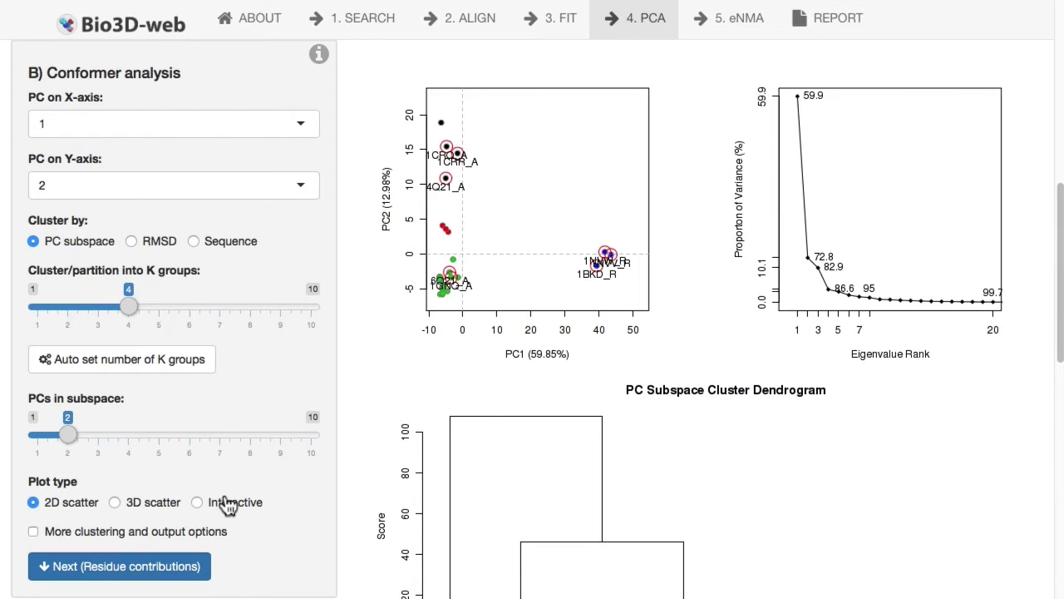
scroll(366, 532, down, 3)
scroll(372, 539, down, 10)
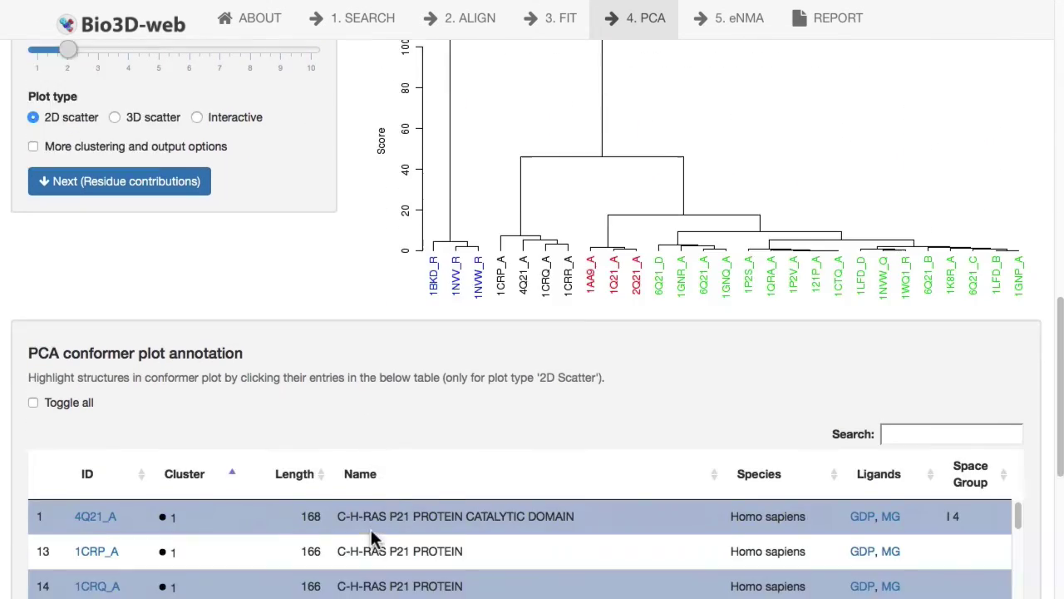
Reduce the plotted principal components to PC1 alone after briefly trying PC4 and PC5.
scroll(372, 539, down, 2)
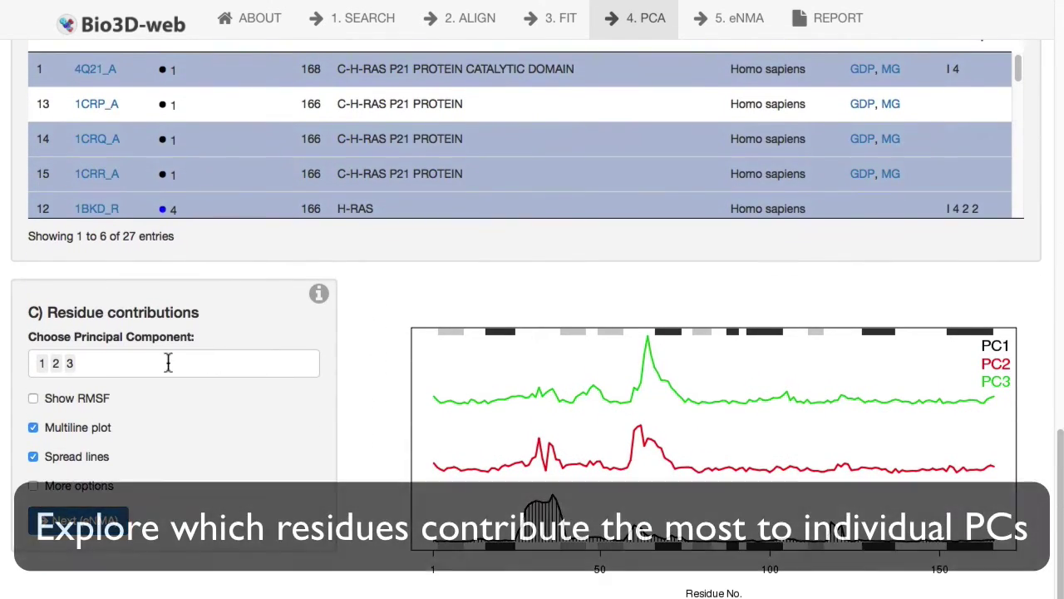
click(102, 363)
key(BackSpace)
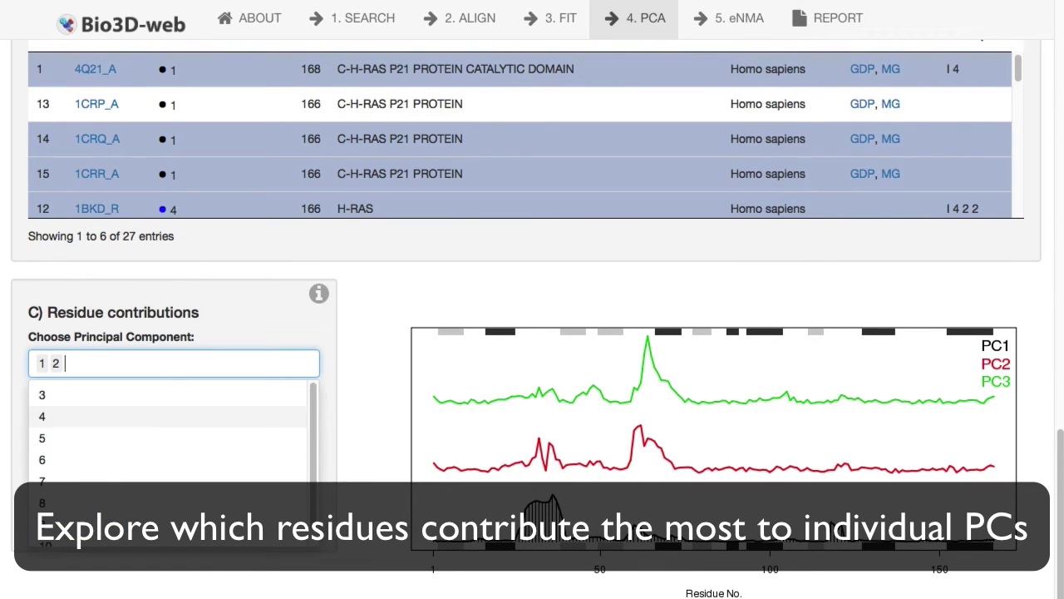
key(BackSpace)
text(4)
key(Return)
key(BackSpace)
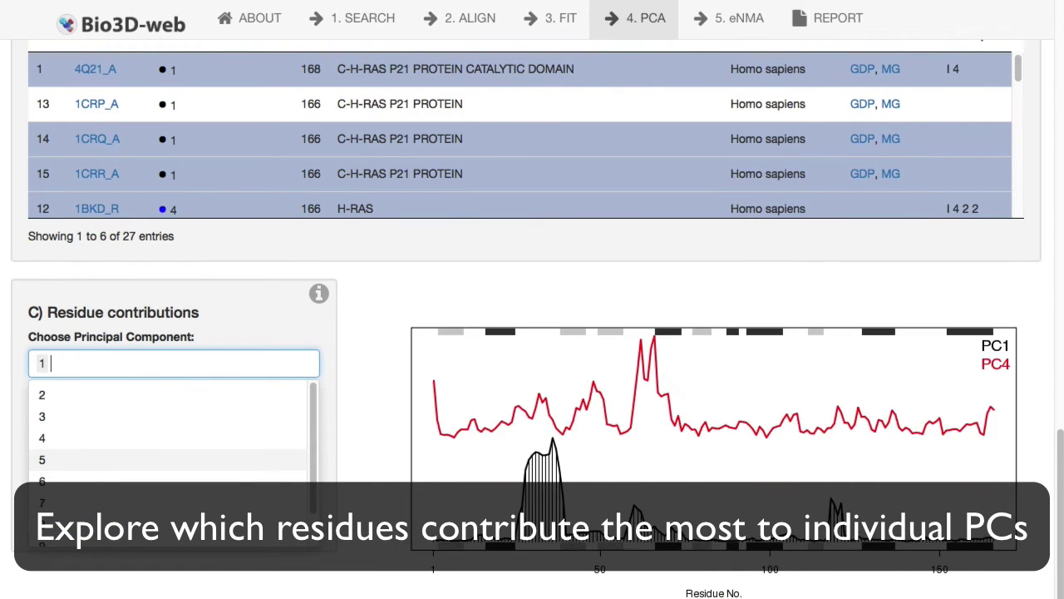
text(5)
key(Return)
key(BackSpace)
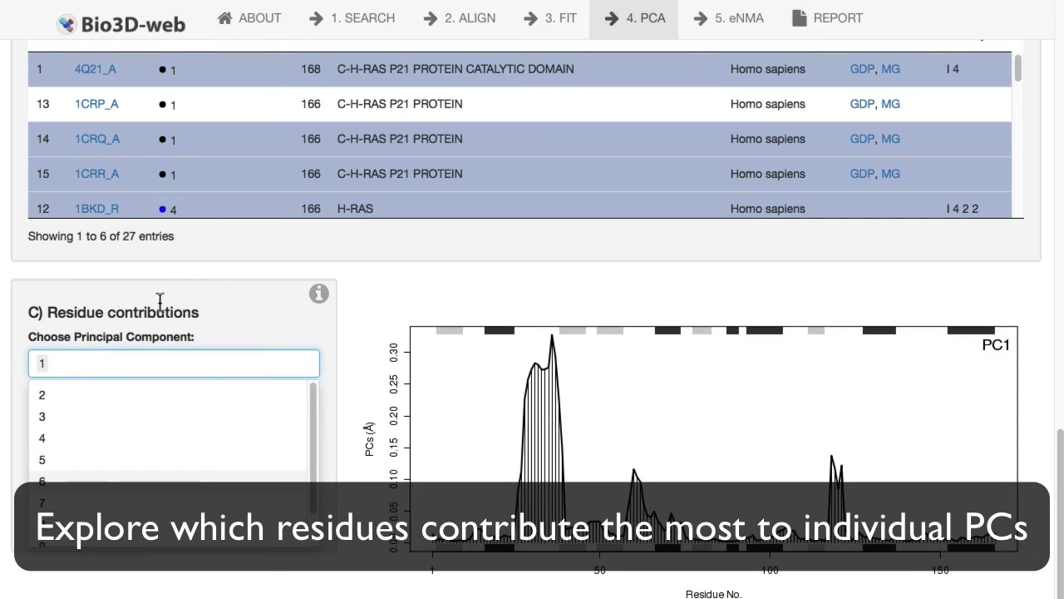
click(208, 307)
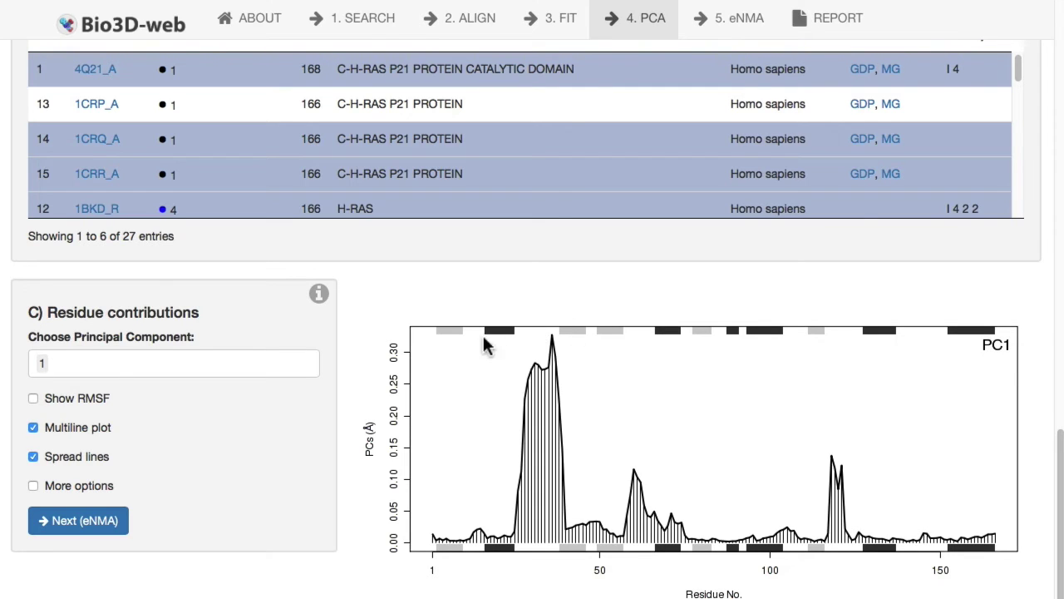
Add PC2 and PC3 to the residue contributions plot.
click(268, 365)
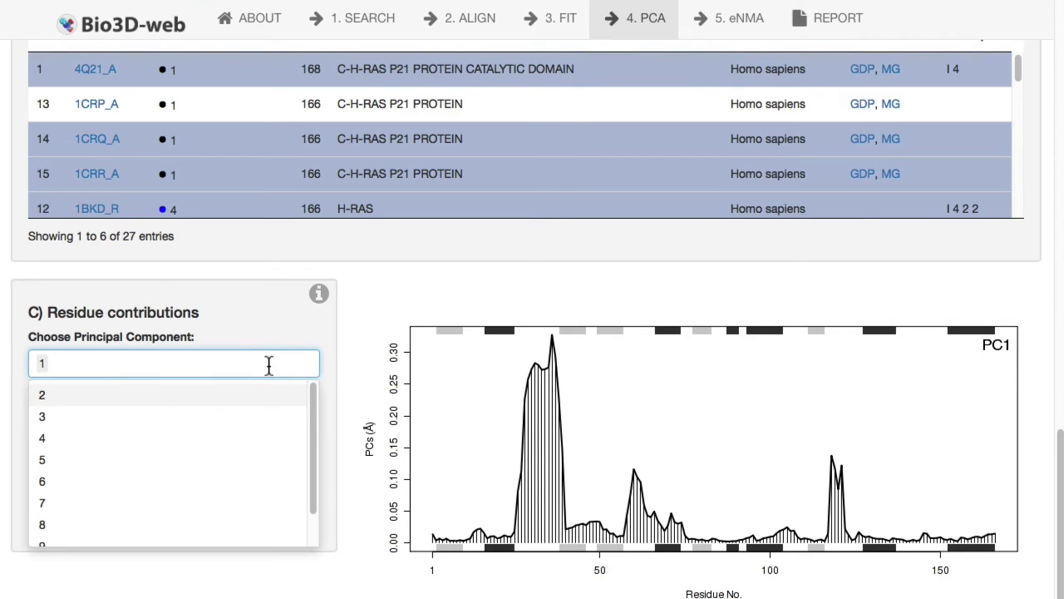
key(Return)
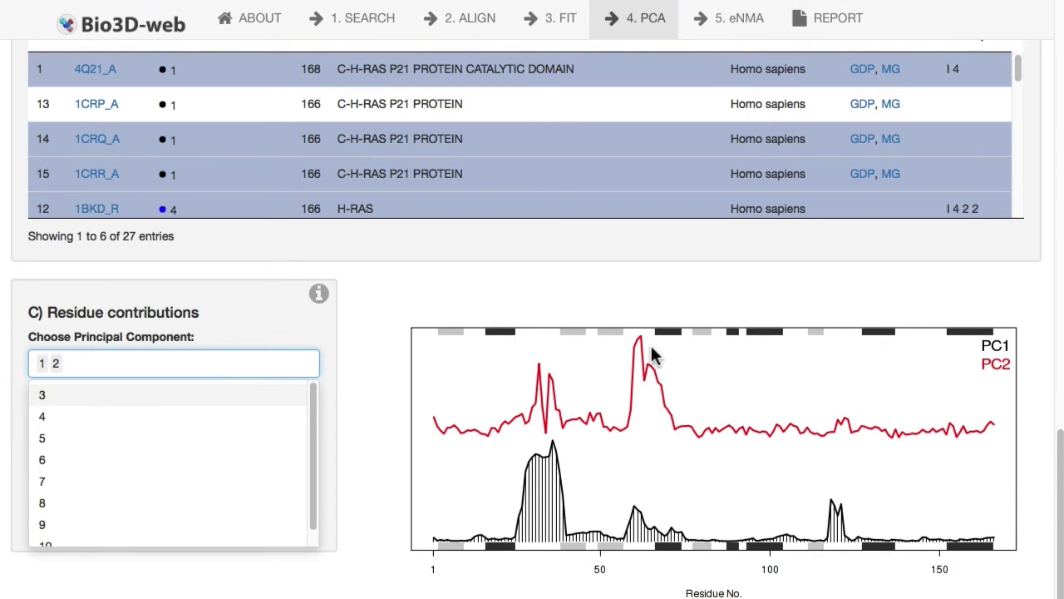
text(3)
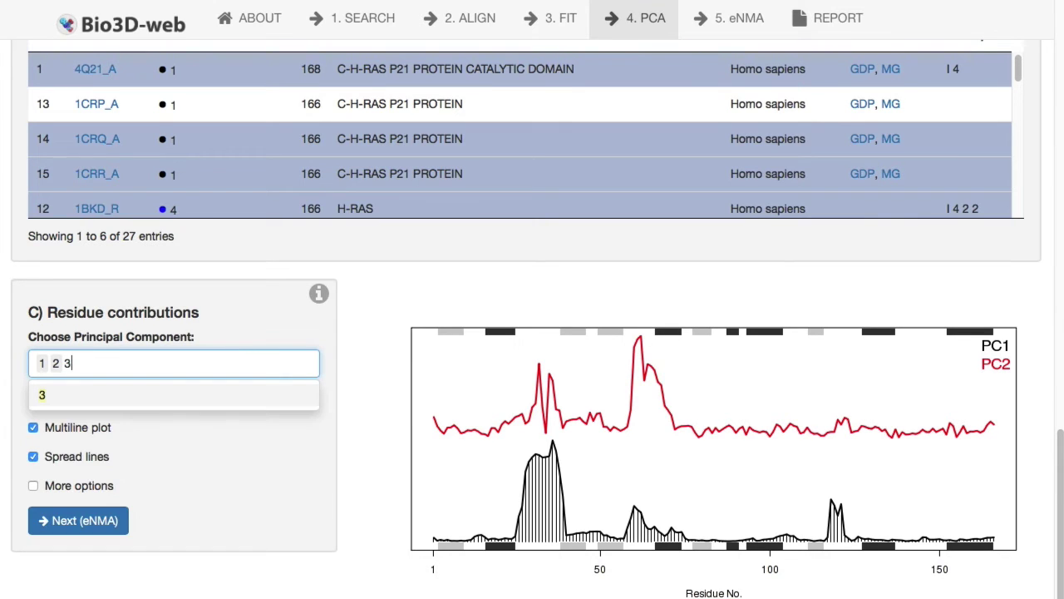
key(Return)
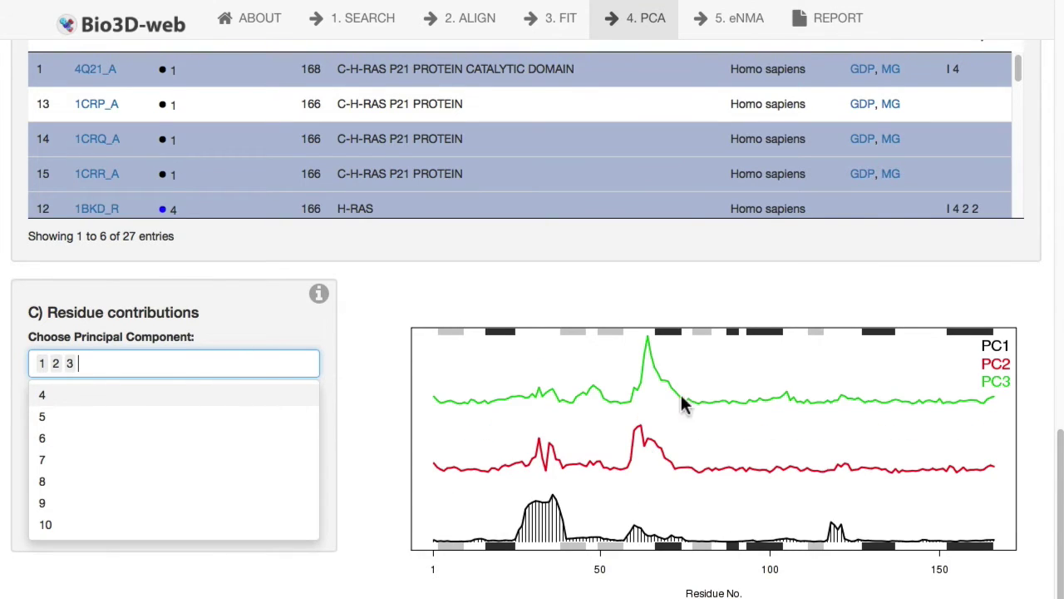
click(347, 327)
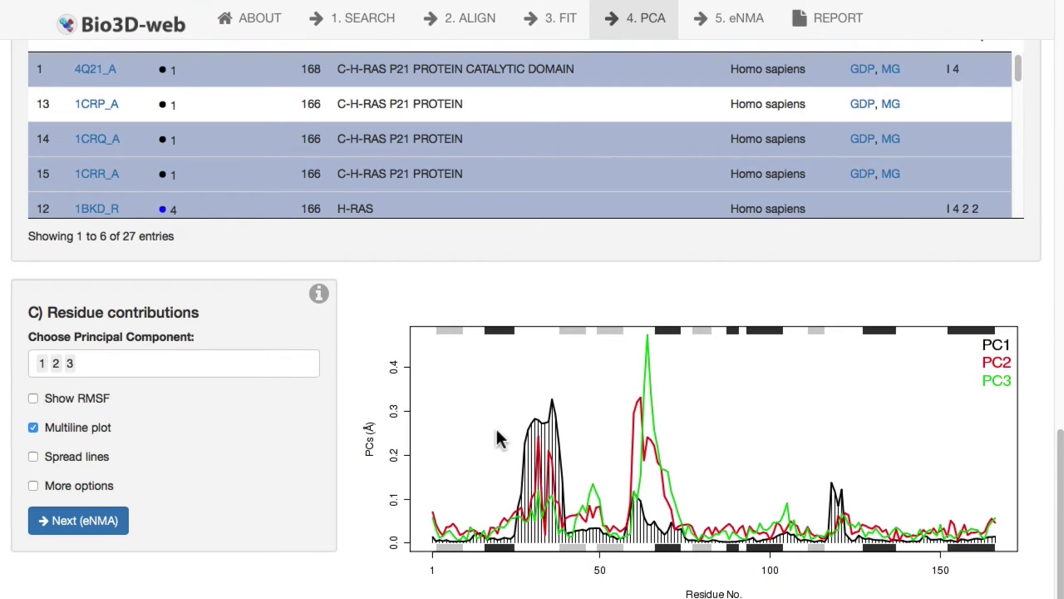
On the eNMA step, add one more blue-cluster structure (18 of 27) and run Ensemble NMA.
click(729, 23)
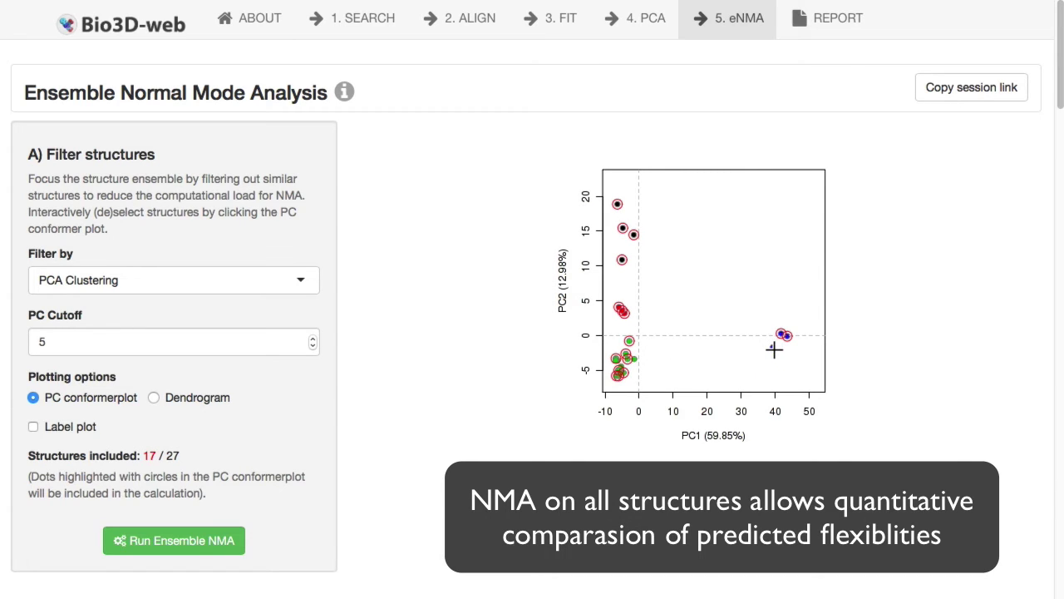
click(772, 346)
click(172, 547)
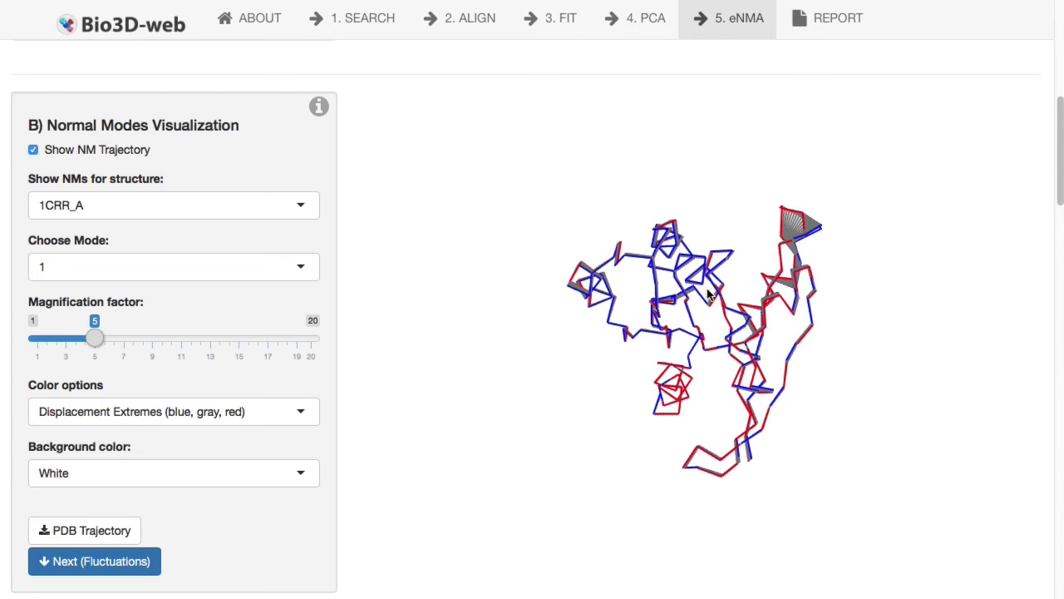
Rotate the 1CRR_A mode 1 trajectory to inspect it, then show the residue fluctuations plot.
drag(703, 296, 631, 418)
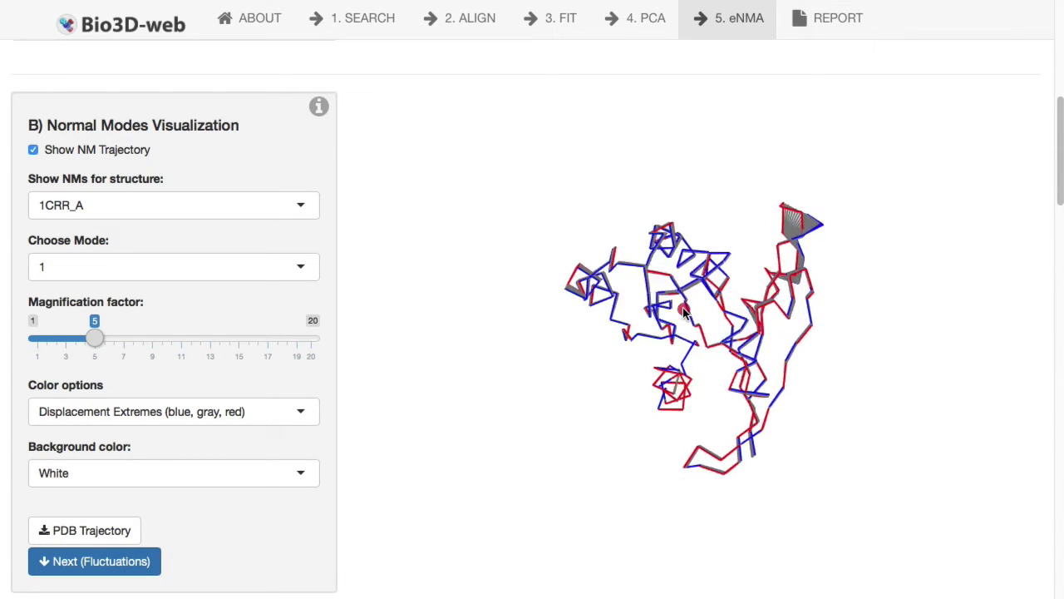
click(616, 313)
drag(801, 296, 559, 305)
drag(801, 247, 698, 370)
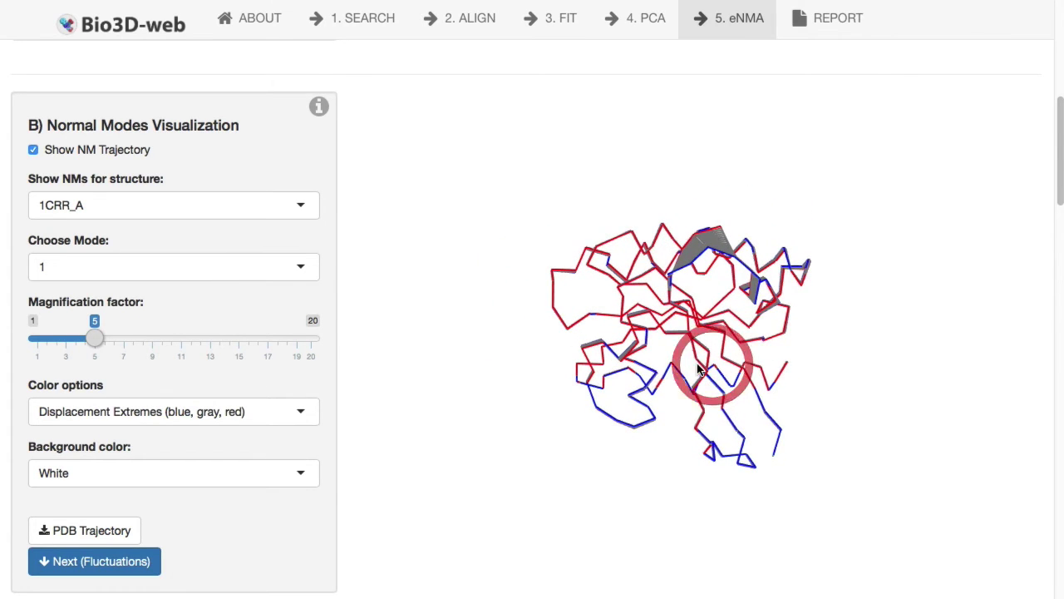
click(137, 566)
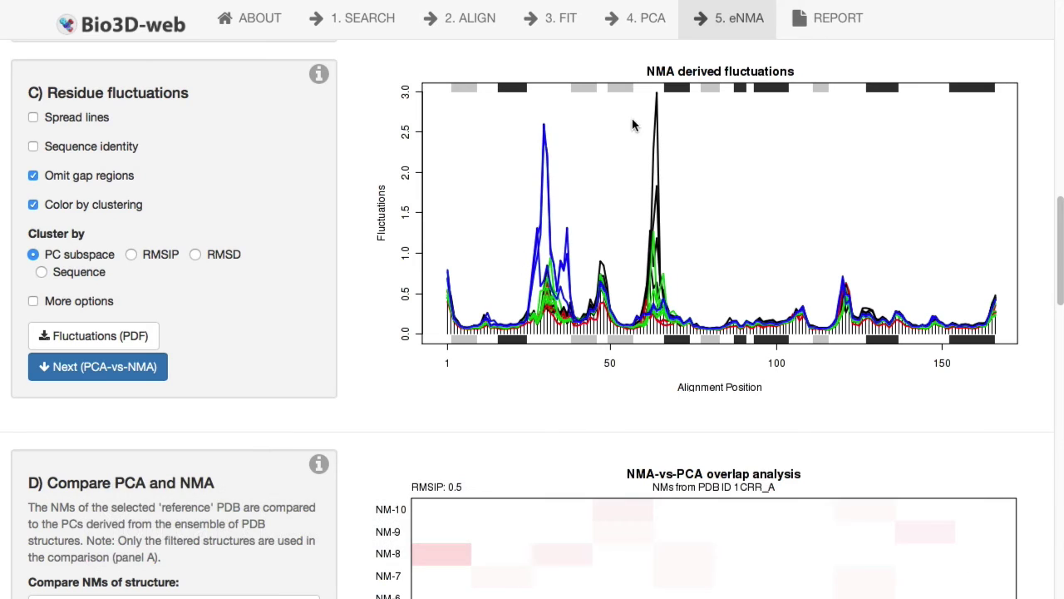
Revisit the PCA results page and scroll back to its top.
click(649, 31)
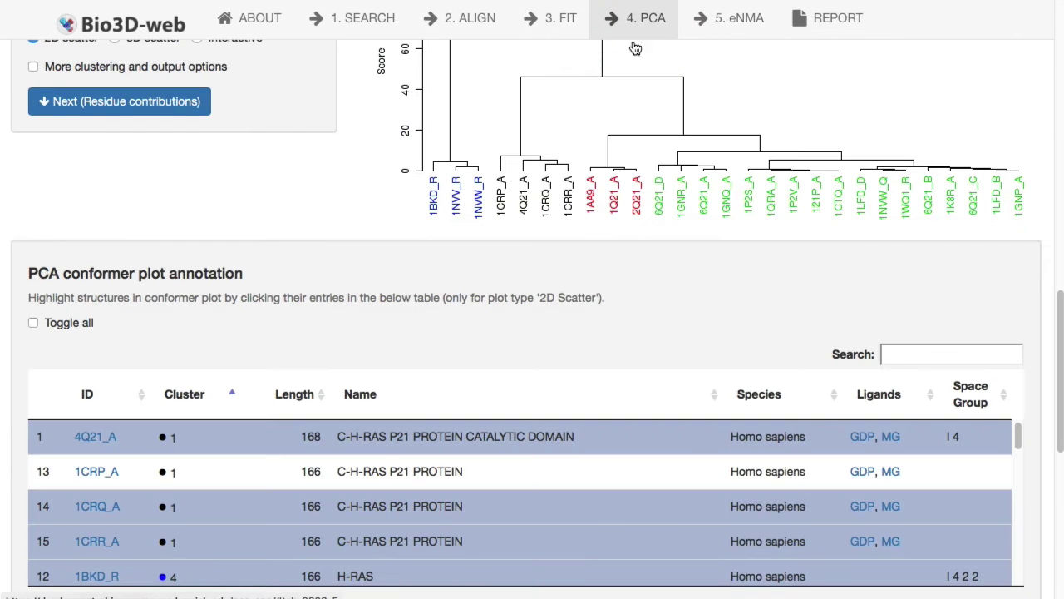
scroll(473, 326, up, 5)
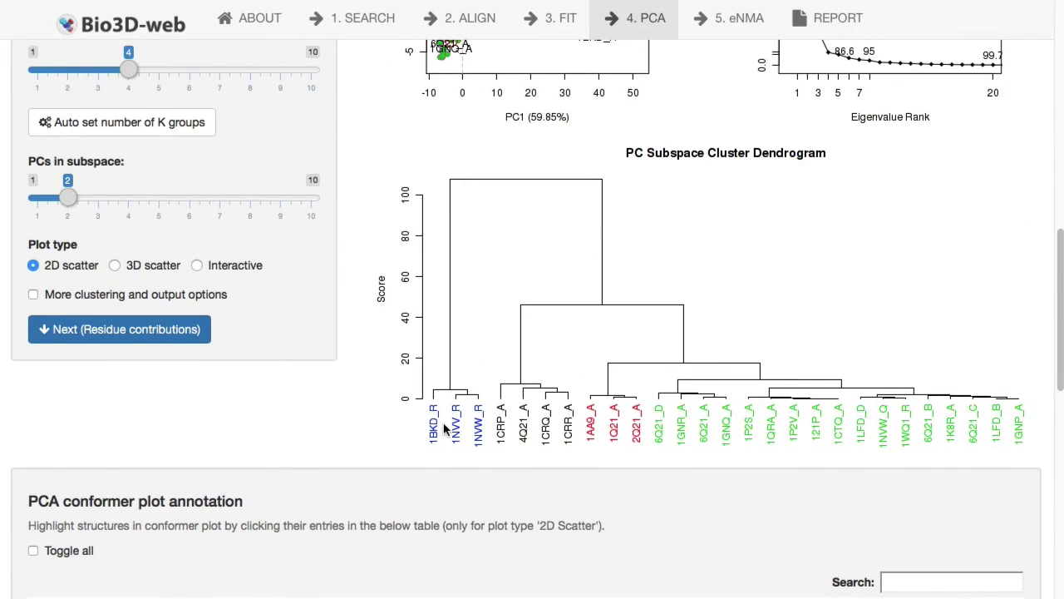
scroll(473, 399, up, 3)
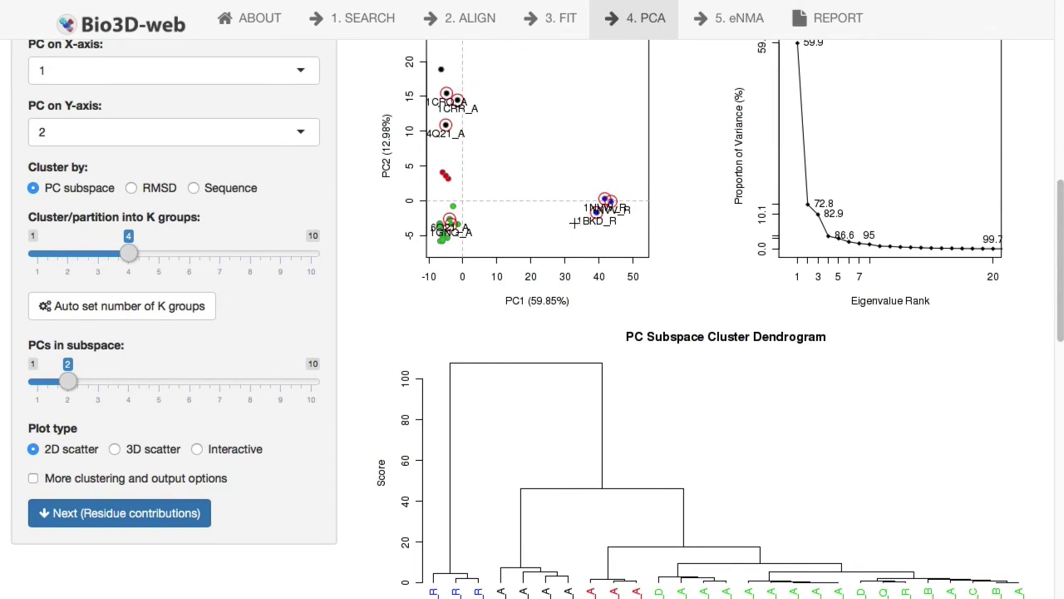
scroll(593, 166, up, 1)
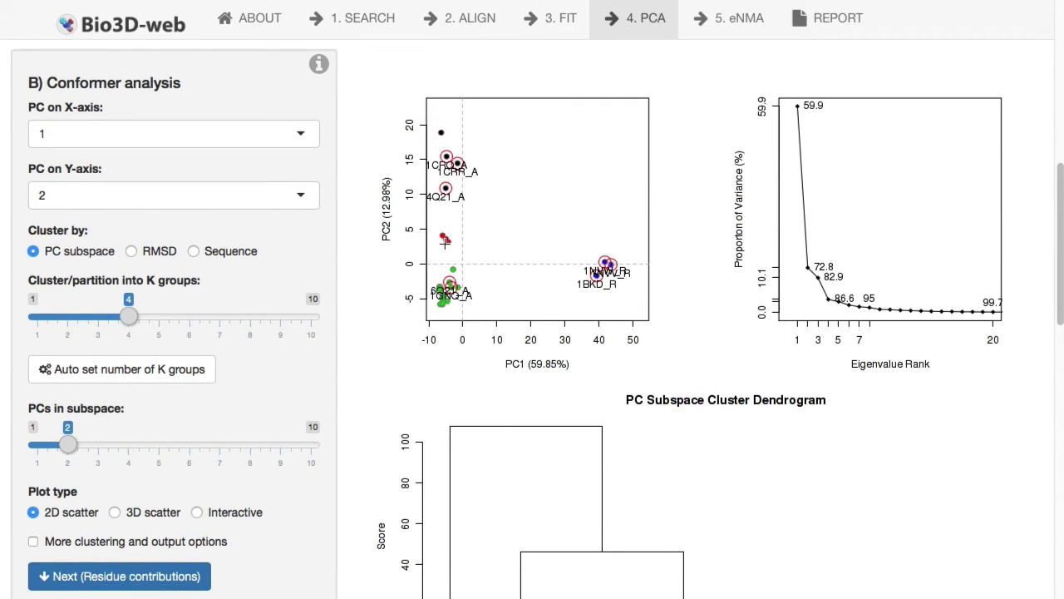
Return to the eNMA results and show the PCA-vs-NMA overlap heatmap for 1CRR_A.
click(740, 26)
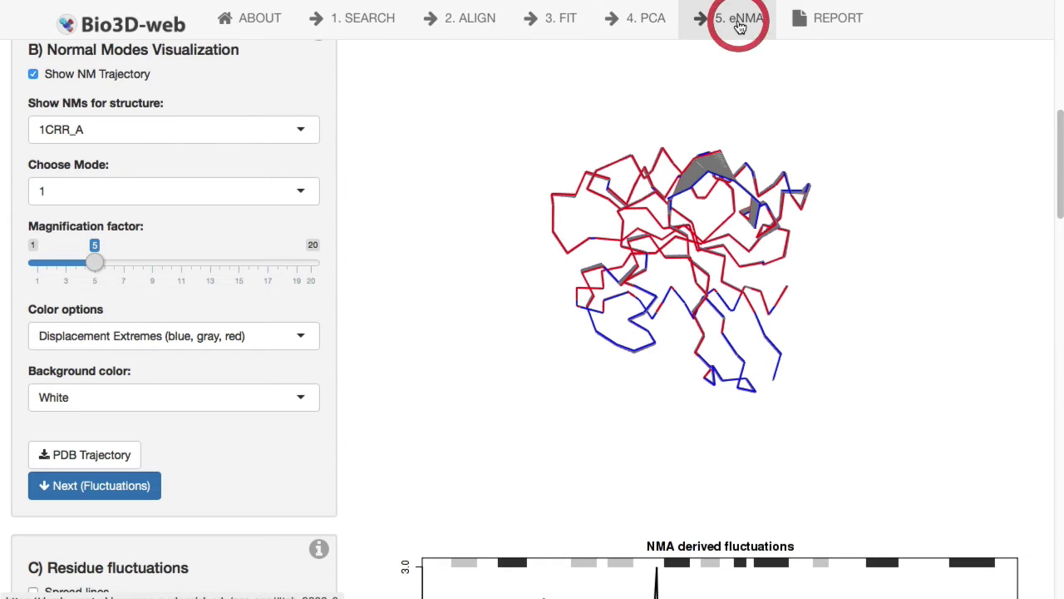
scroll(565, 462, up, 5)
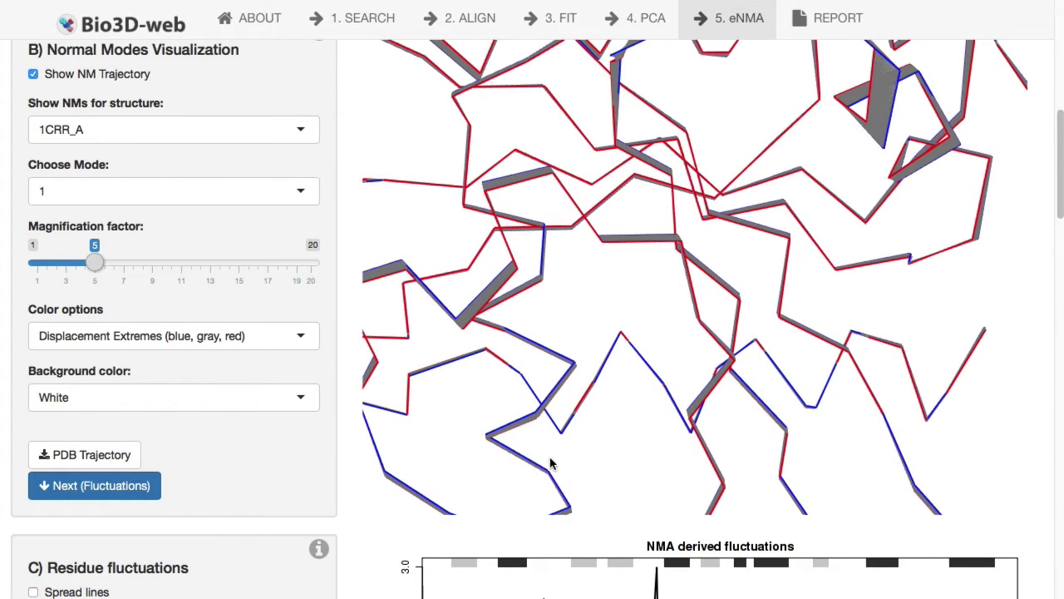
scroll(541, 499, down, 4)
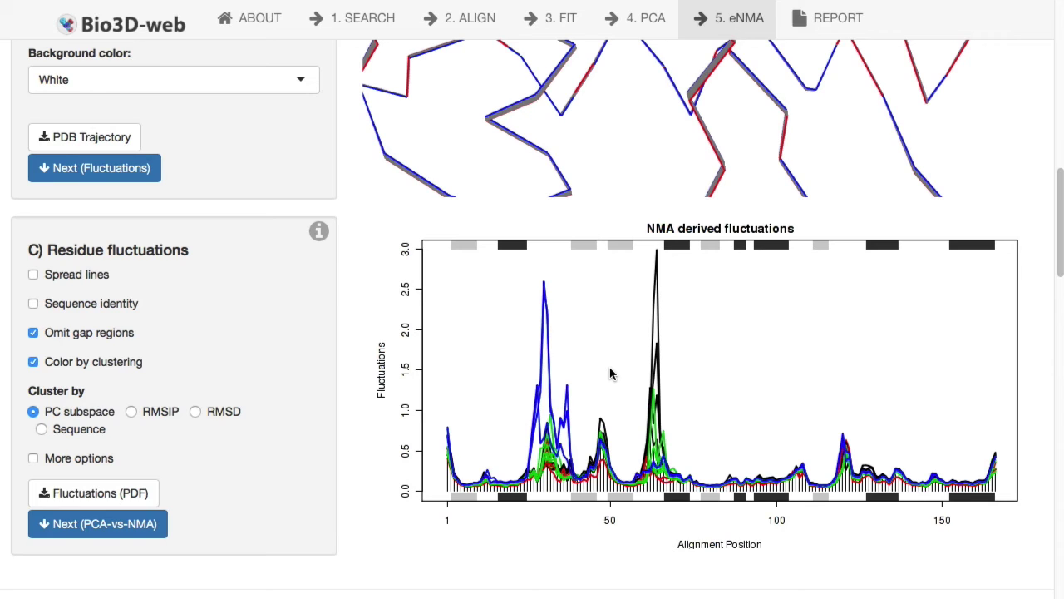
click(126, 533)
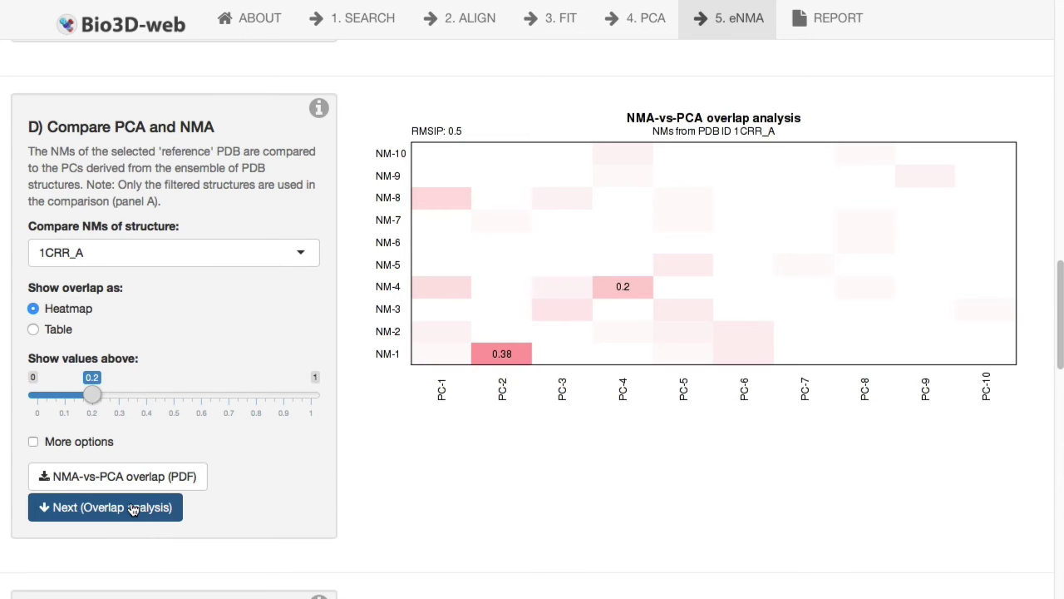
Turn on More options for the overlap heatmap and advance to the overlap analysis.
click(71, 443)
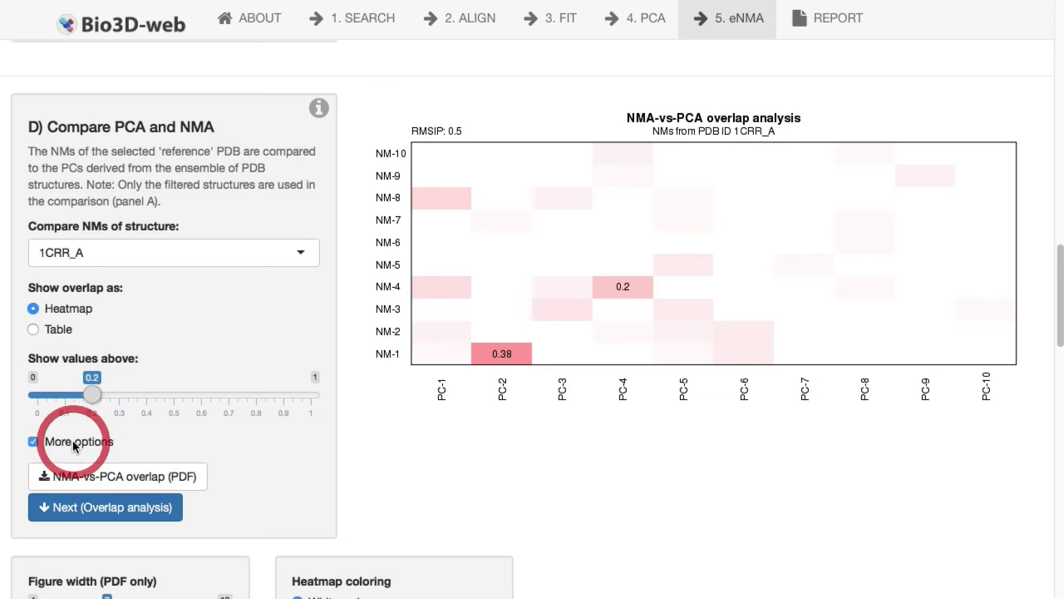
scroll(533, 523, down, 3)
scroll(533, 522, down, 1)
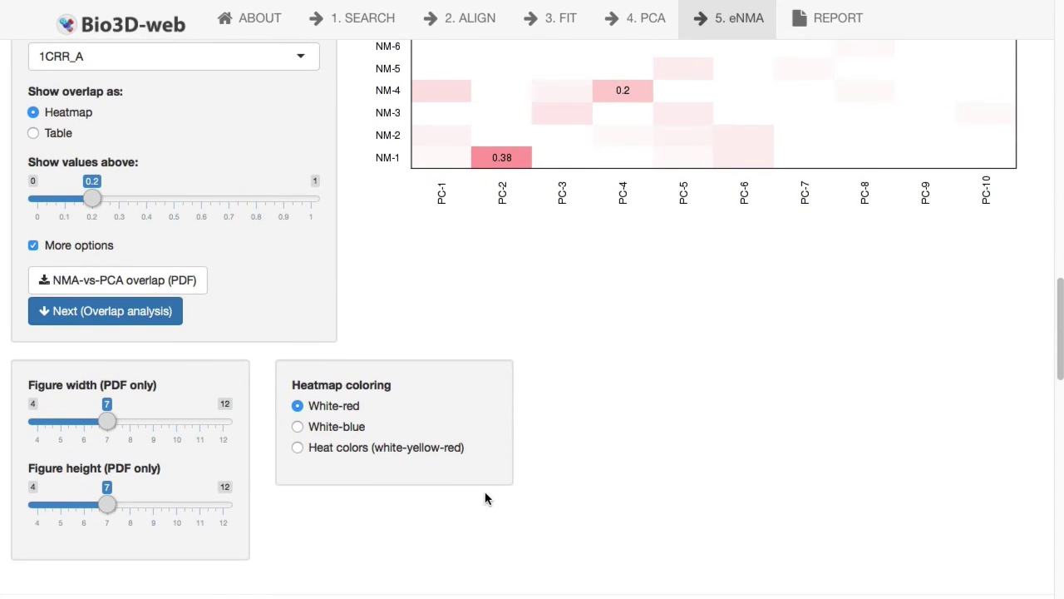
click(143, 321)
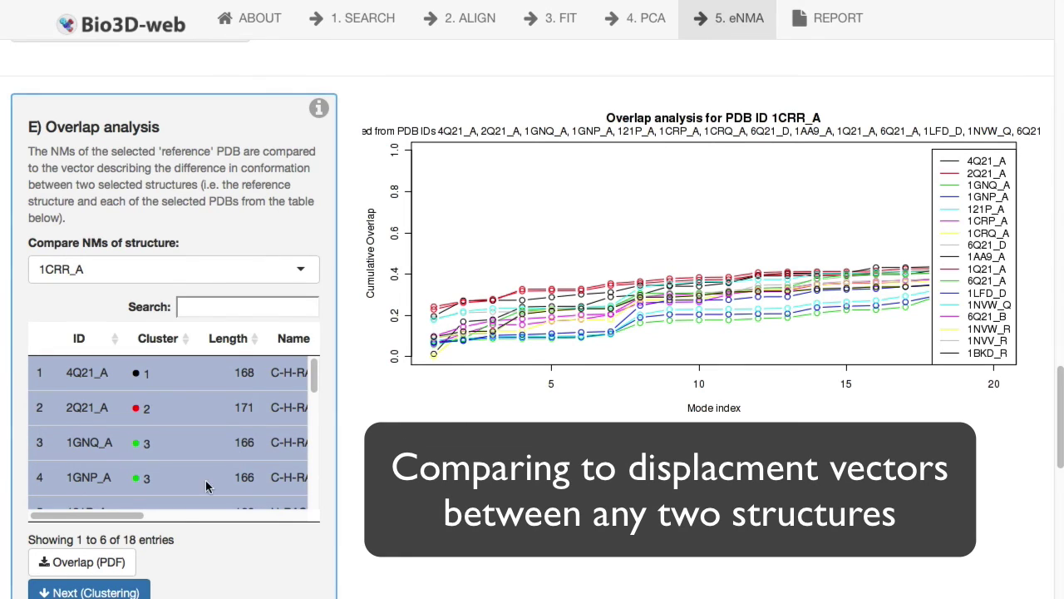
Advance to structure clustering and enable More output options for the RMSIP, RMSD and PCA heatmaps.
scroll(125, 594, down, 1)
click(116, 552)
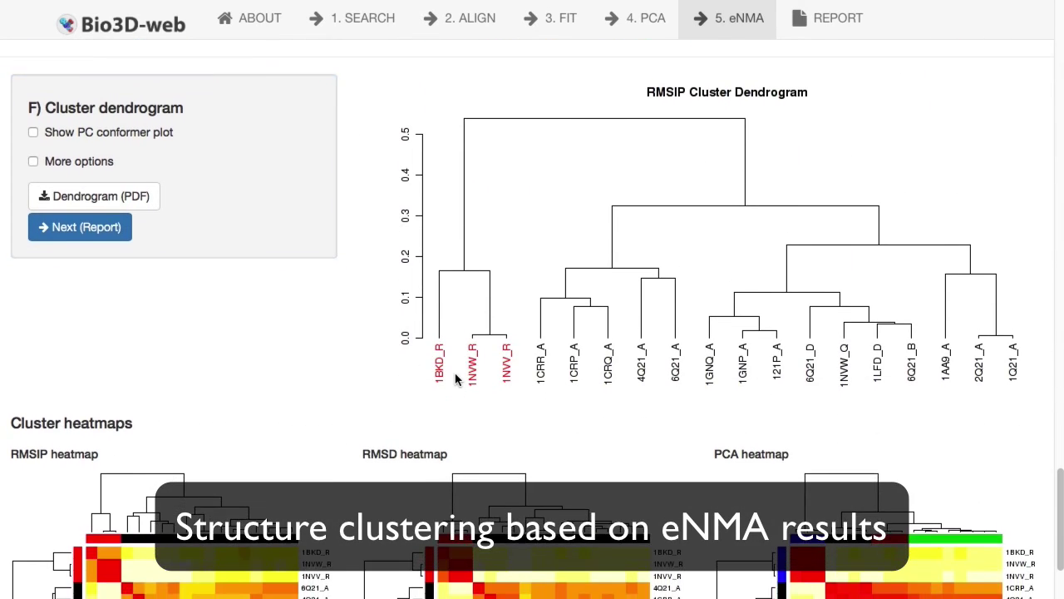
scroll(437, 316, down, 3)
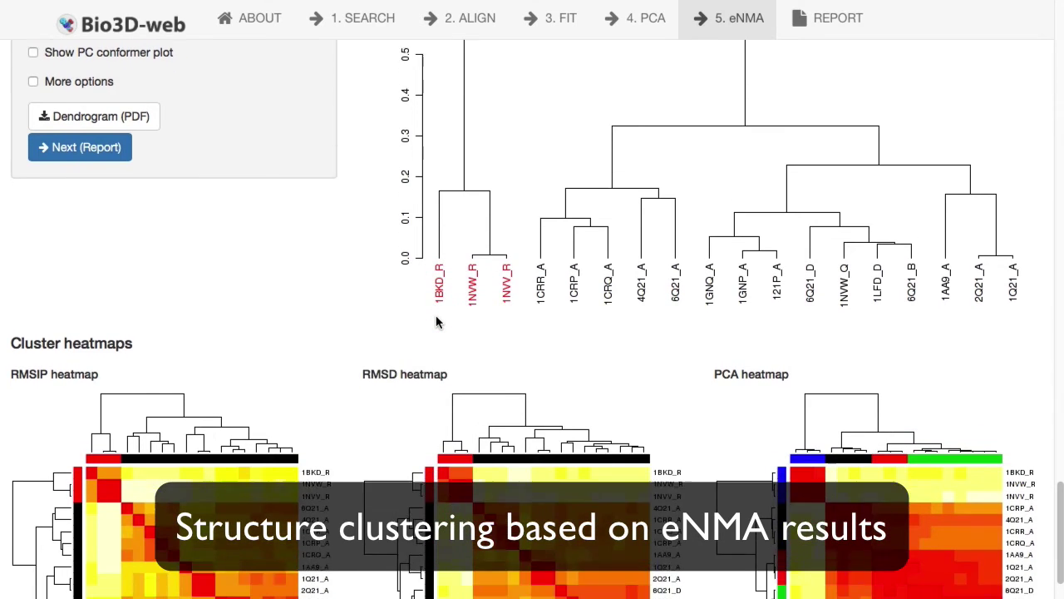
scroll(437, 317, down, 2)
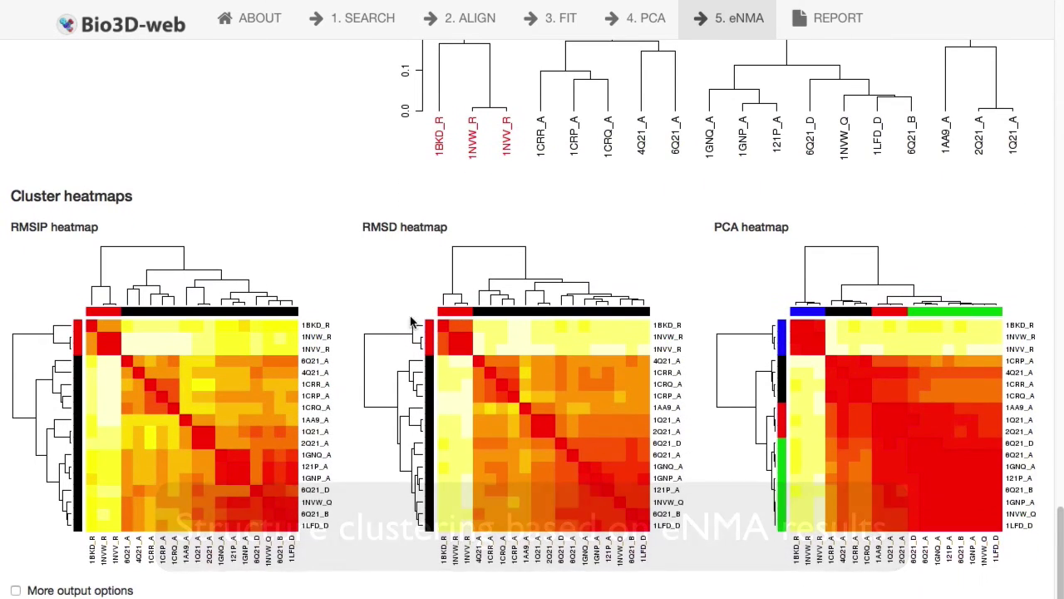
scroll(175, 414, up, 5)
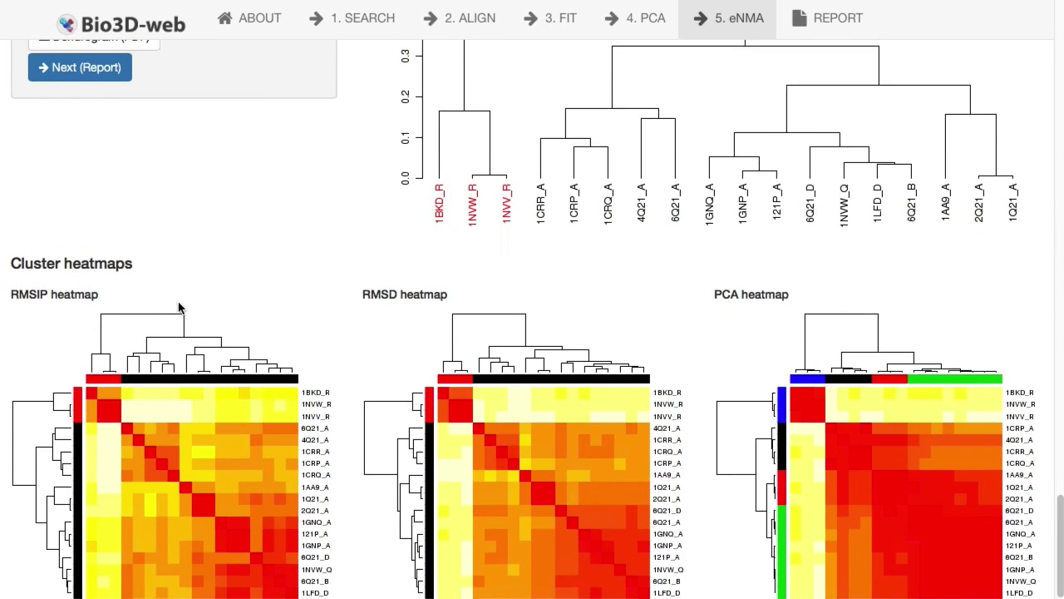
scroll(178, 307, down, 5)
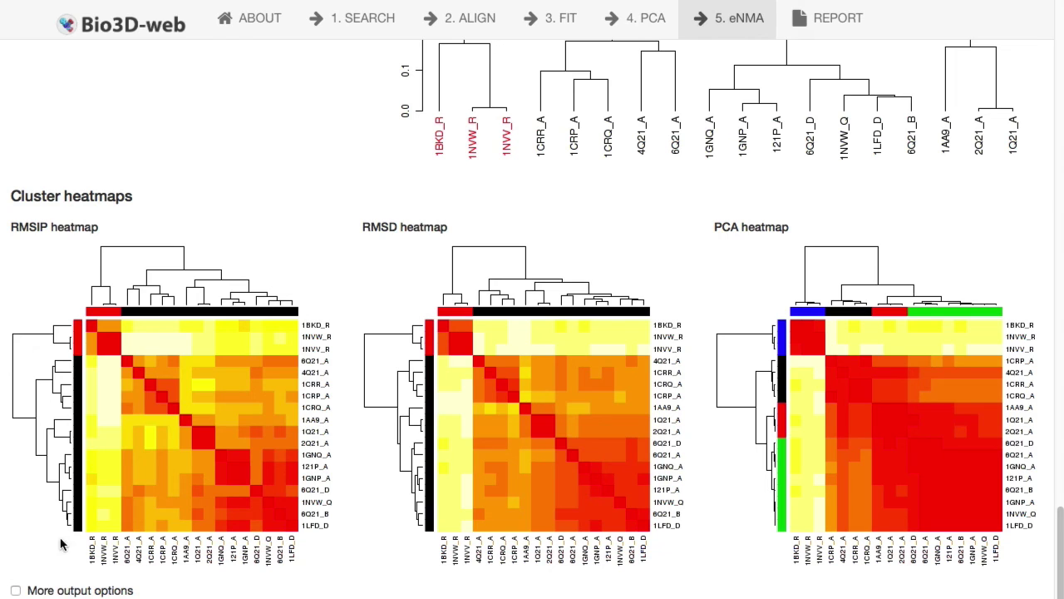
click(38, 589)
scroll(40, 543, down, 3)
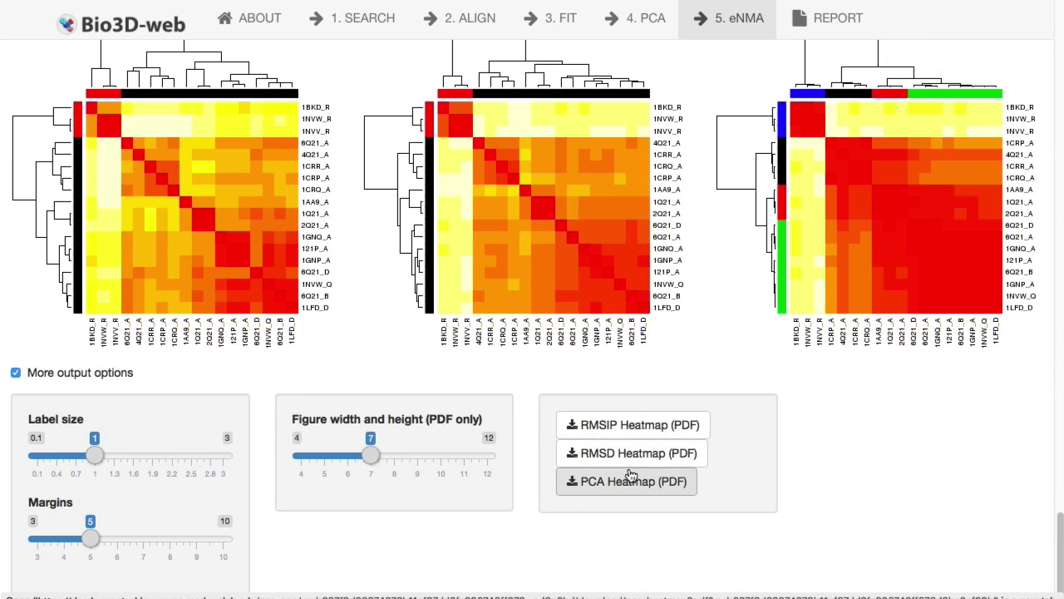
Go to the REPORT tab and generate the PDF summary report, bio3d_report-17.pdf.
click(832, 28)
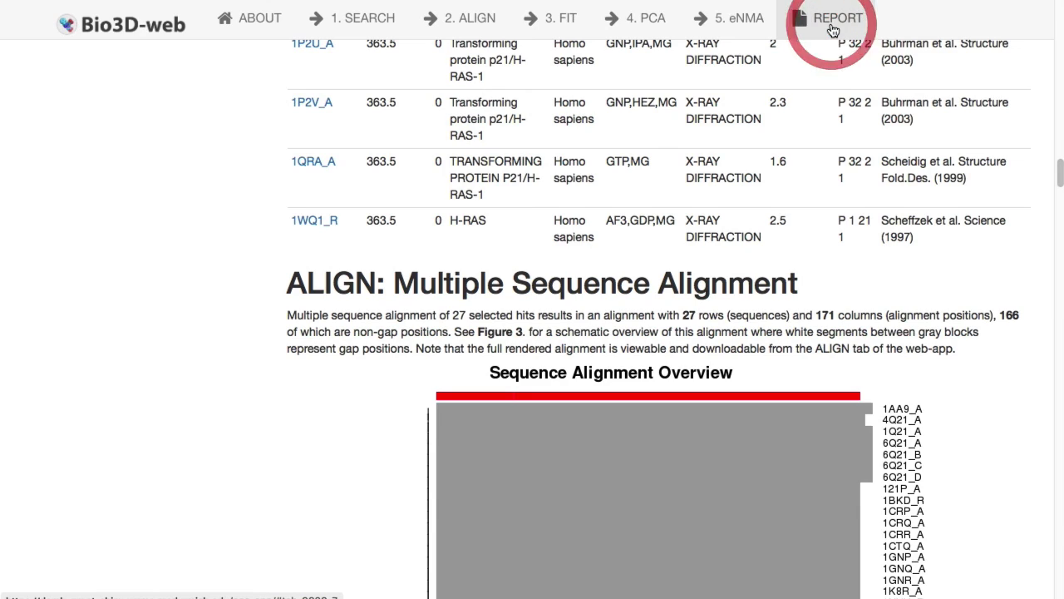
scroll(628, 167, up, 15)
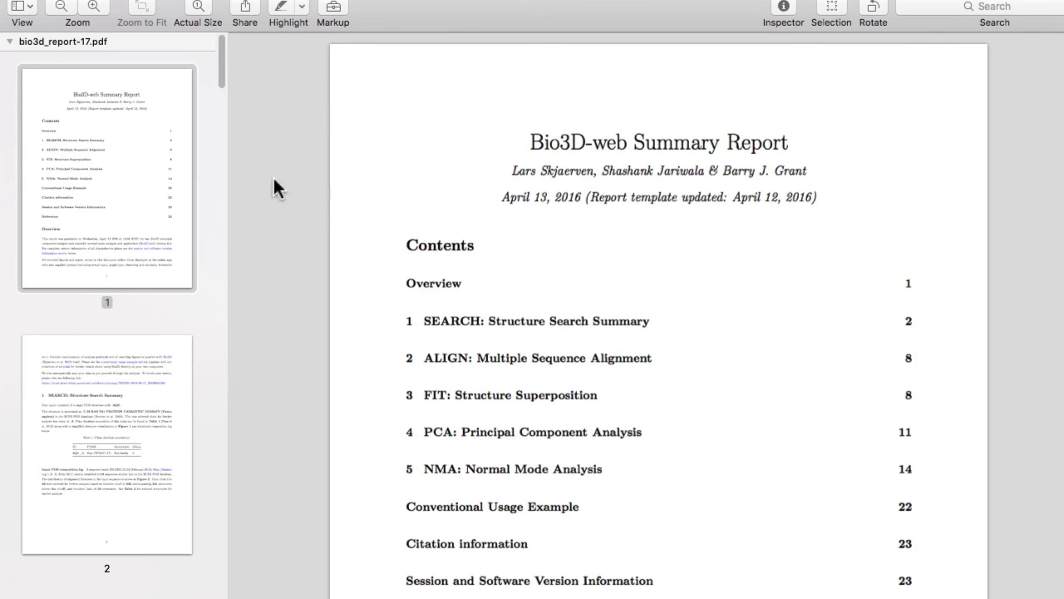
Highlight the report's date and jump to the SEARCH section via the Contents.
drag(503, 198, 569, 200)
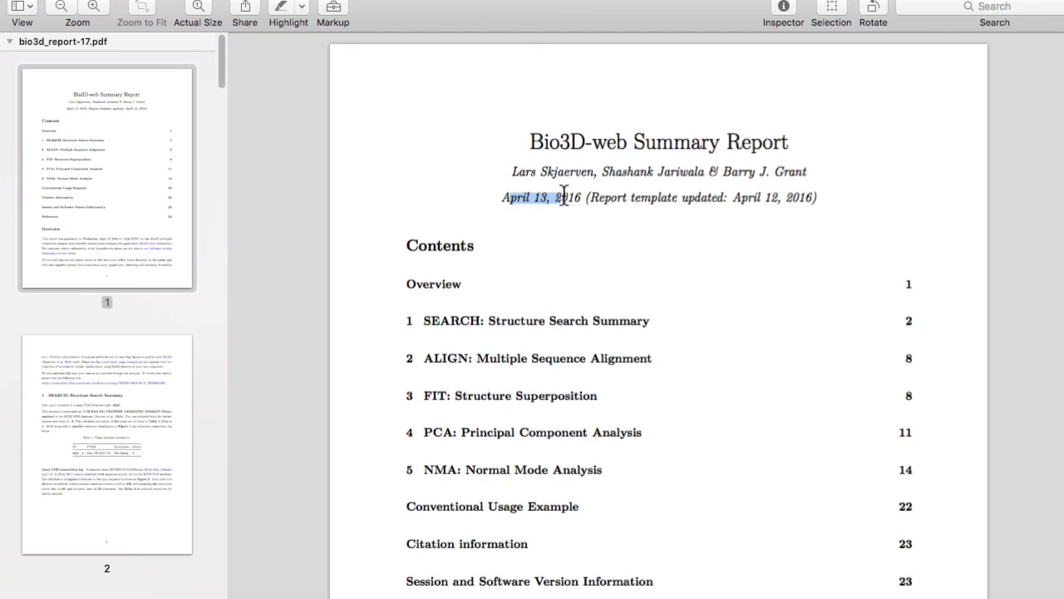
click(507, 324)
scroll(501, 333, up, 10)
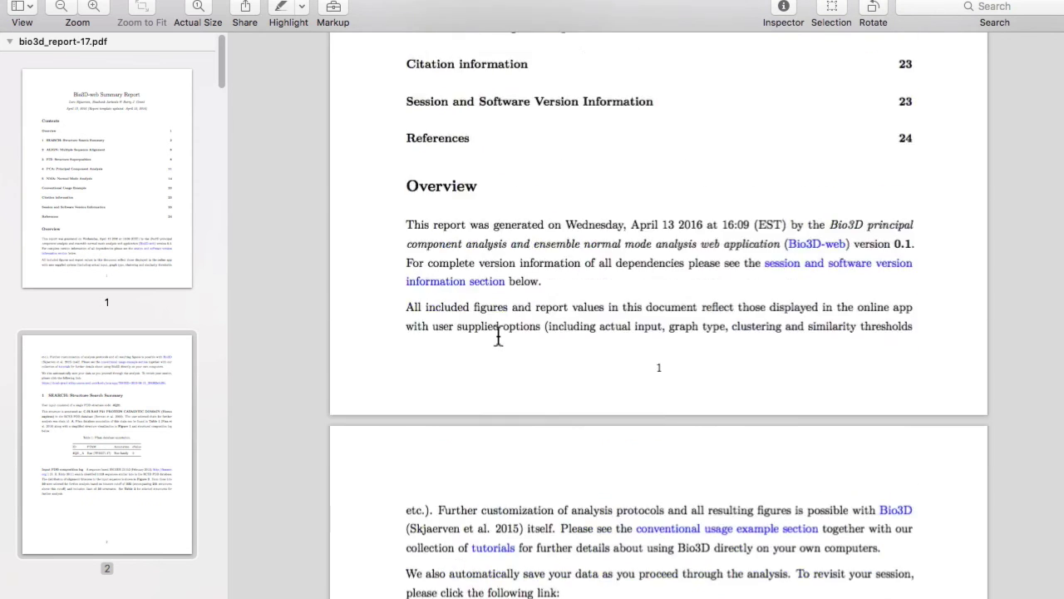
scroll(476, 102, up, 4)
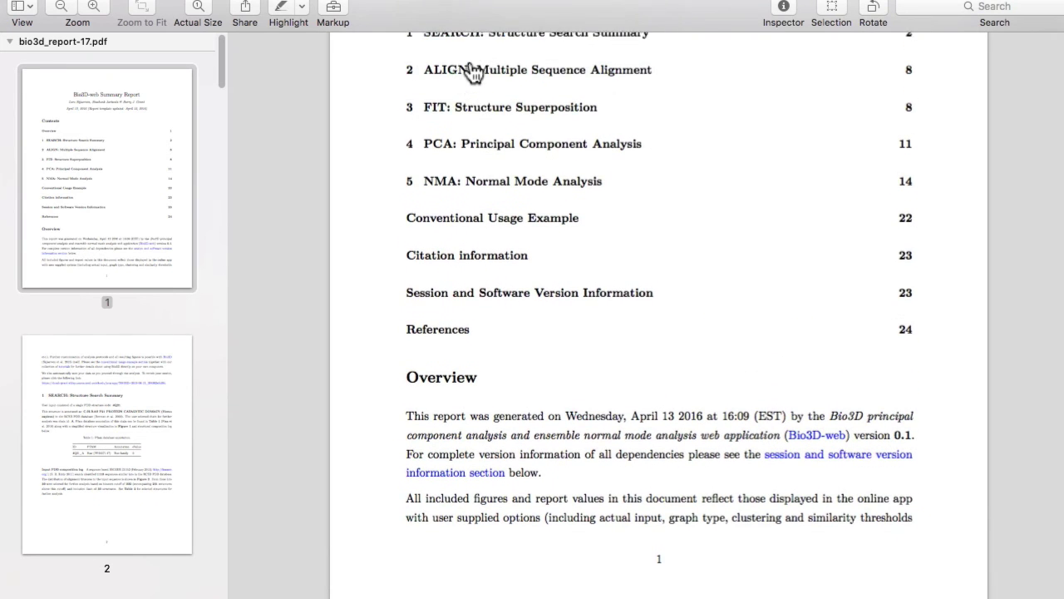
Jump to the ALIGN section, browse its figures, and select the session URL on page 2.
click(472, 99)
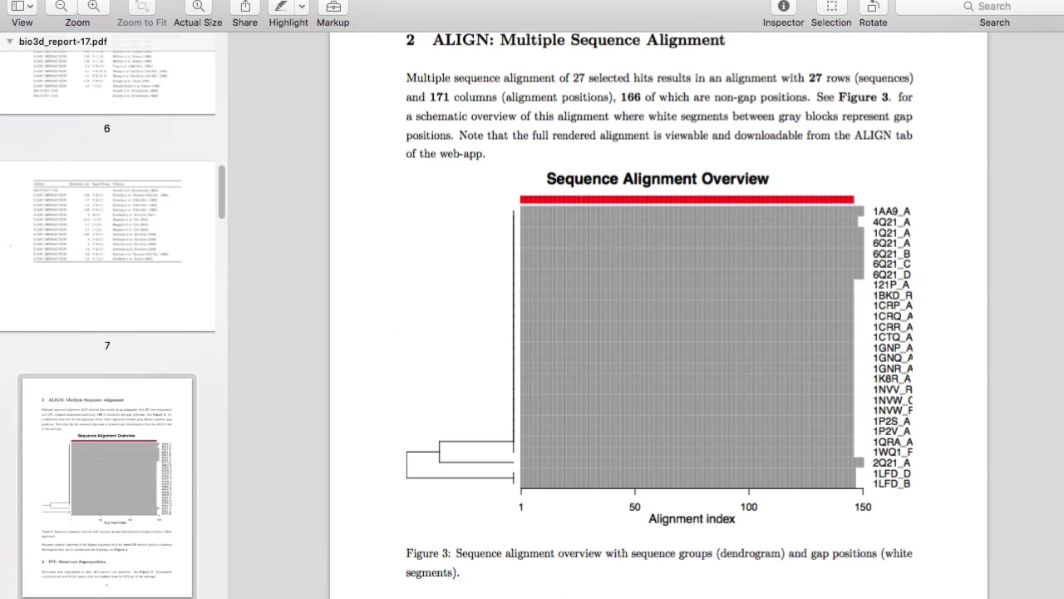
scroll(659, 316, down, 20)
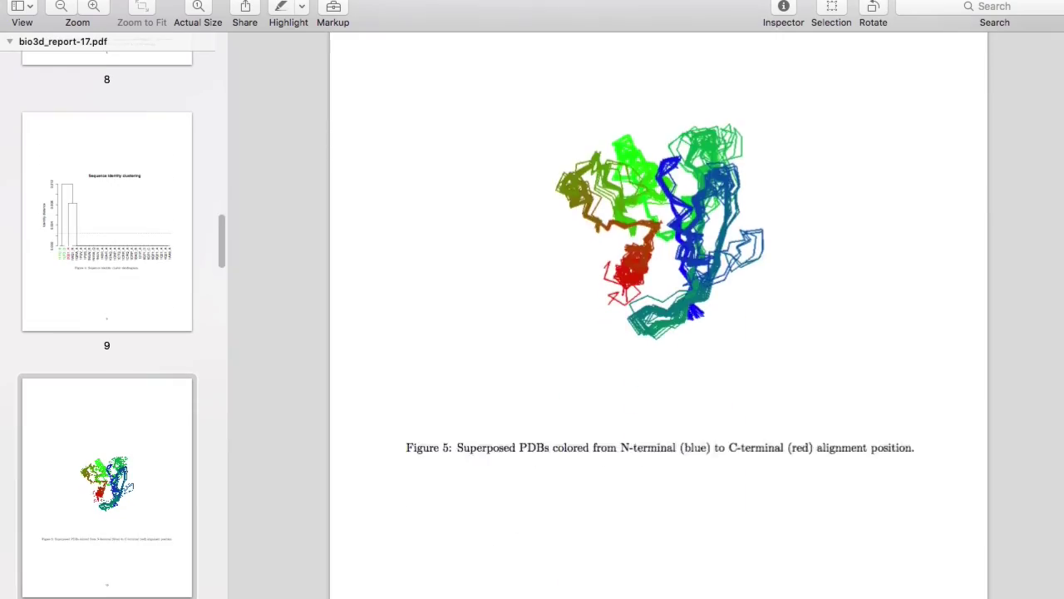
scroll(659, 316, down, 20)
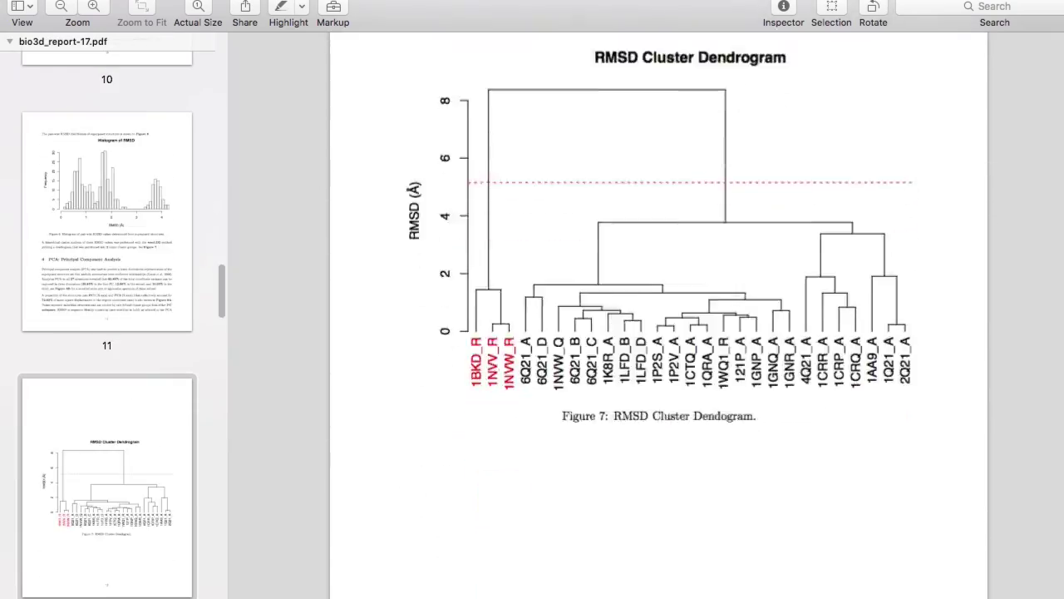
scroll(658, 316, down, 20)
scroll(659, 316, up, 20)
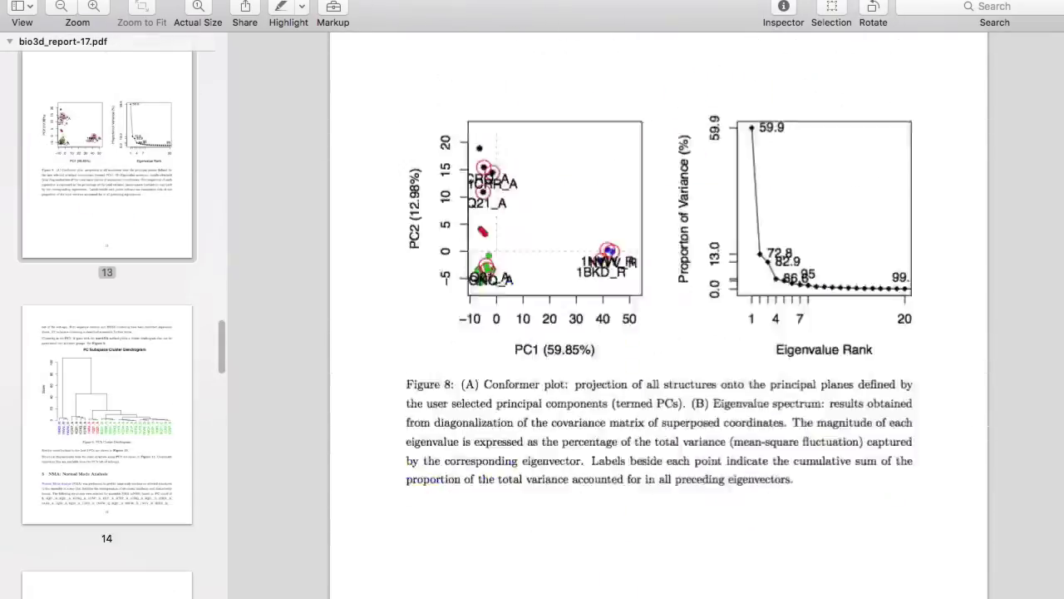
scroll(659, 316, up, 20)
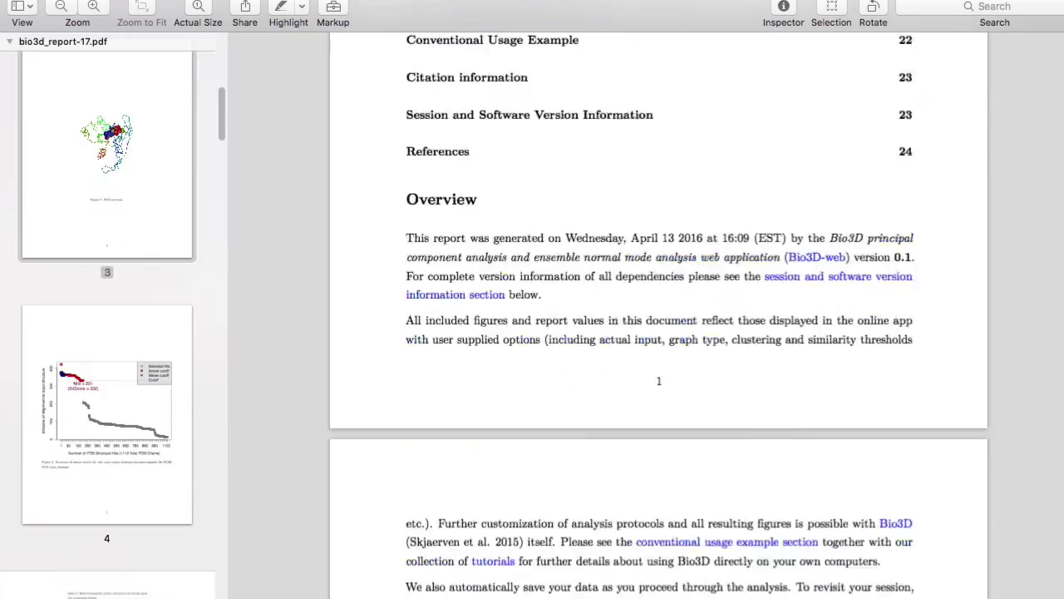
scroll(658, 316, up, 10)
scroll(507, 441, down, 6)
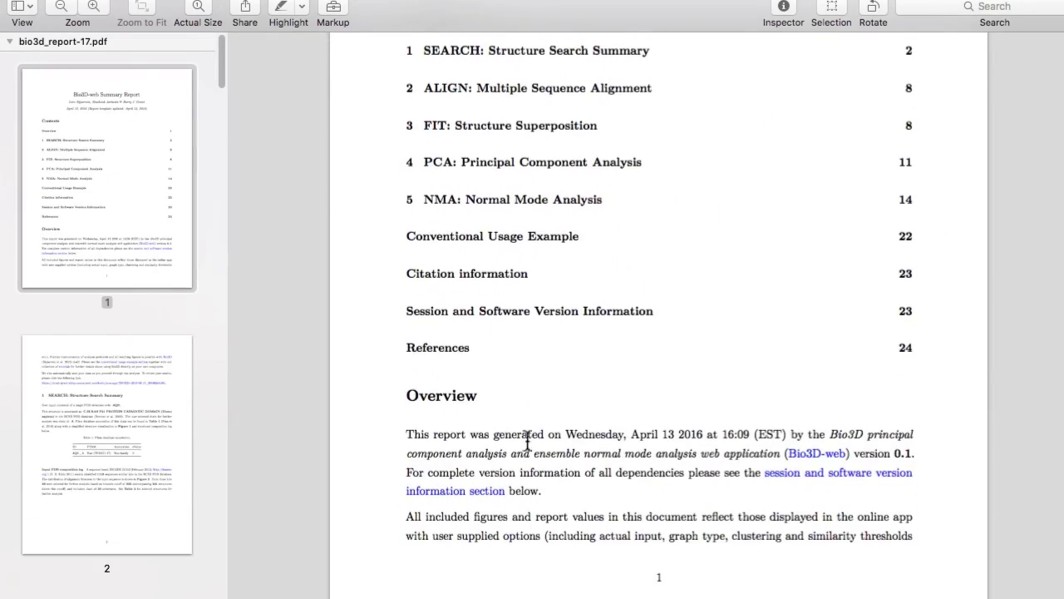
scroll(641, 503, down, 8)
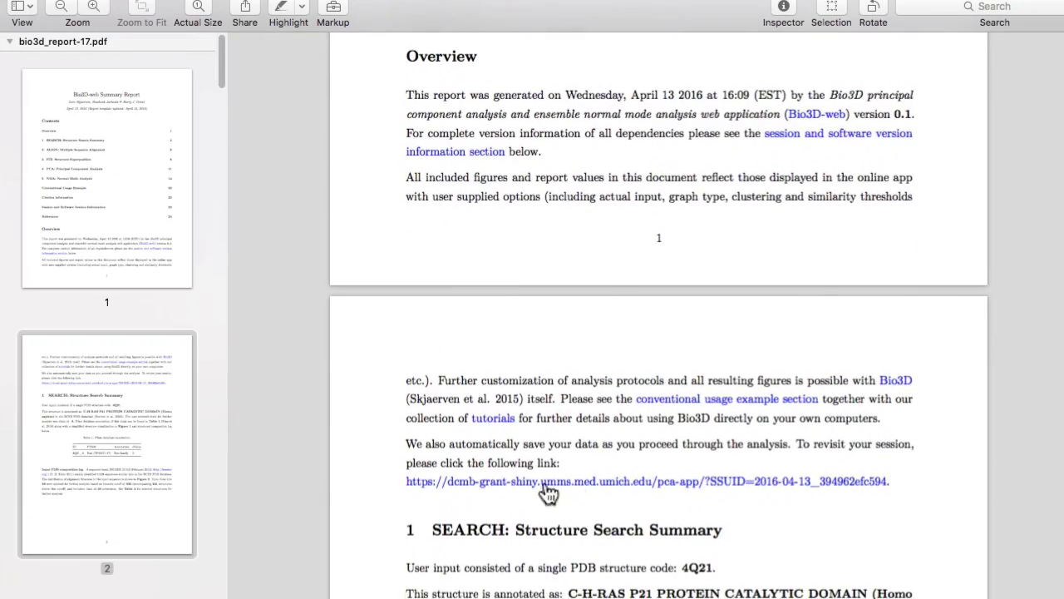
triple_click(400, 480)
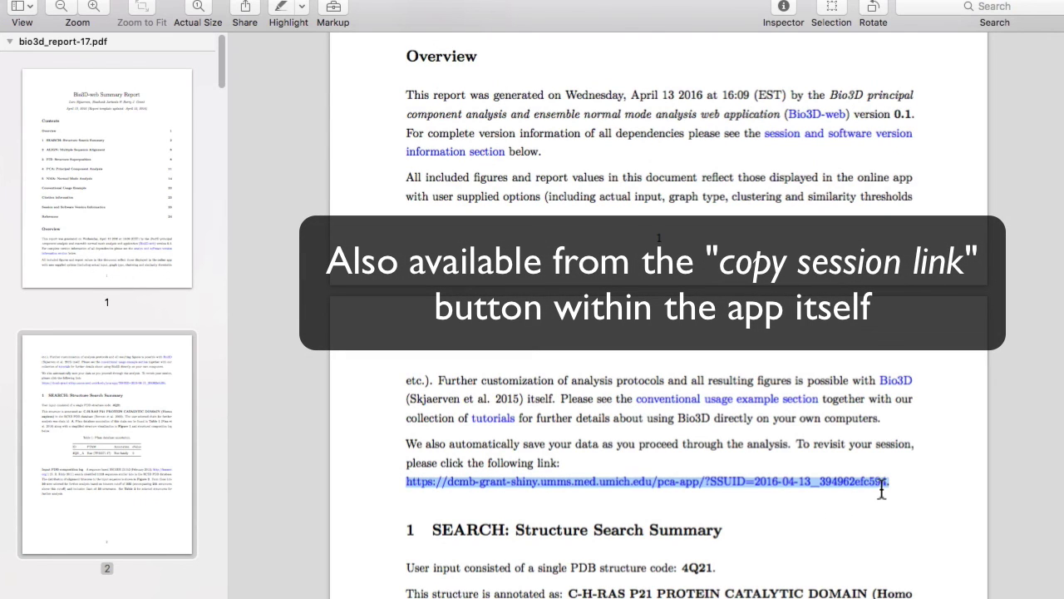